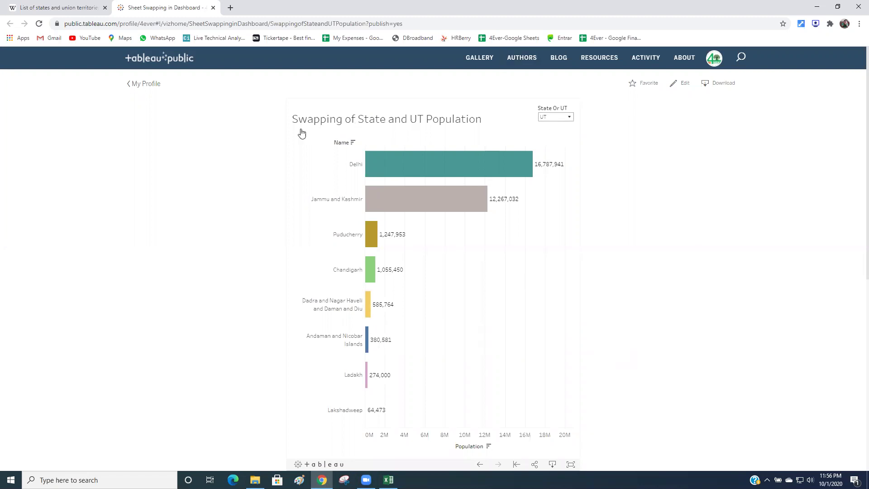
- Switch the published population dashboard's State Or UT selector to State to view the swapped chart
click(569, 118)
click(603, 165)
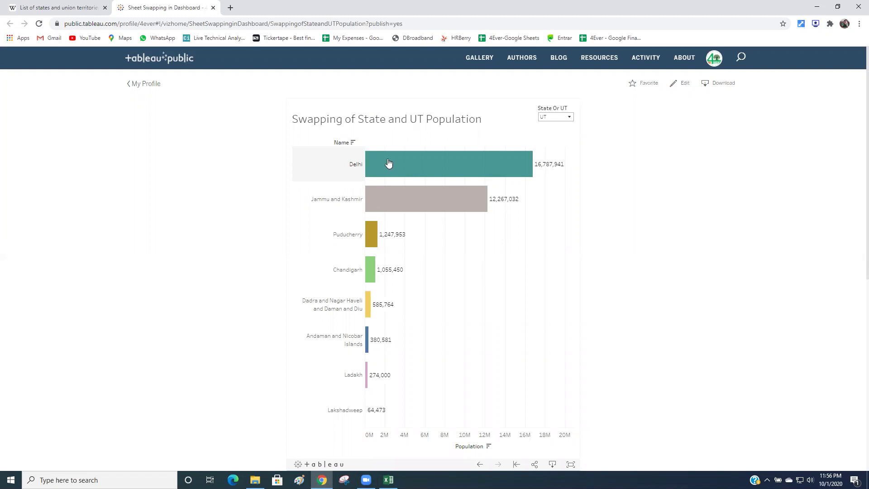
click(559, 117)
click(559, 130)
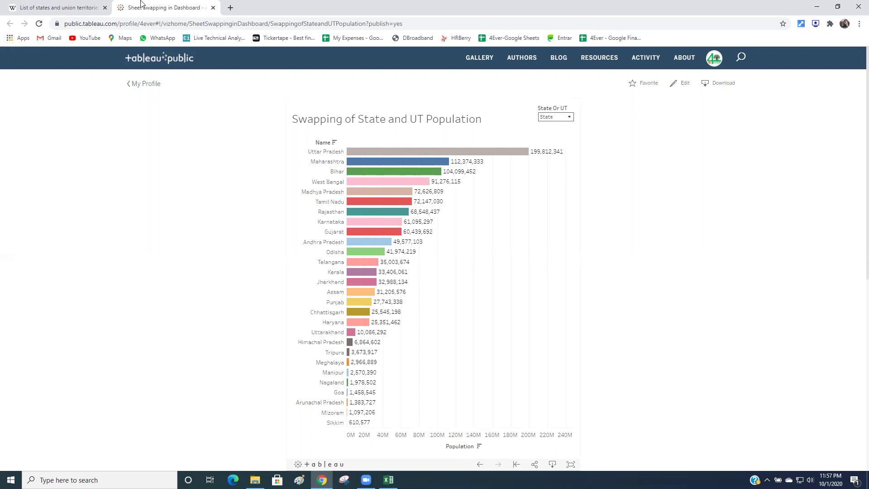
- Review the Wikipedia list of Indian states and union territories with its Census 2011 population table
click(77, 9)
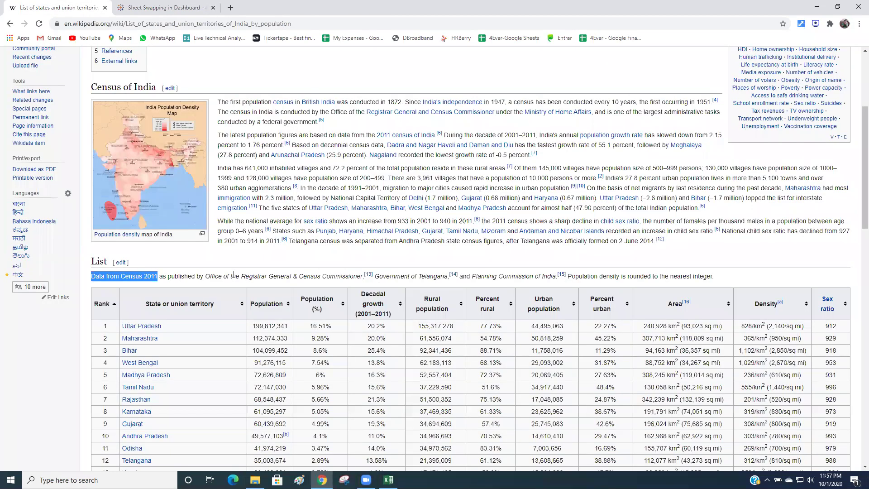
scroll(233, 274, down, 1)
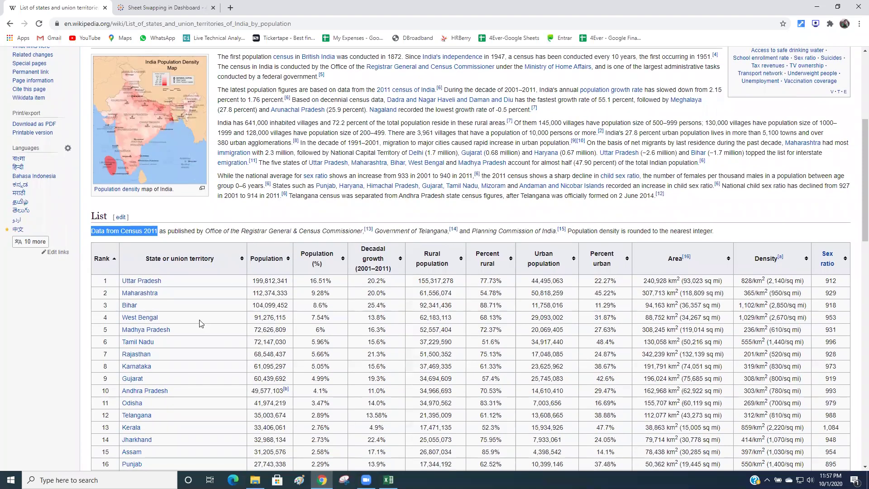
scroll(200, 323, down, 1)
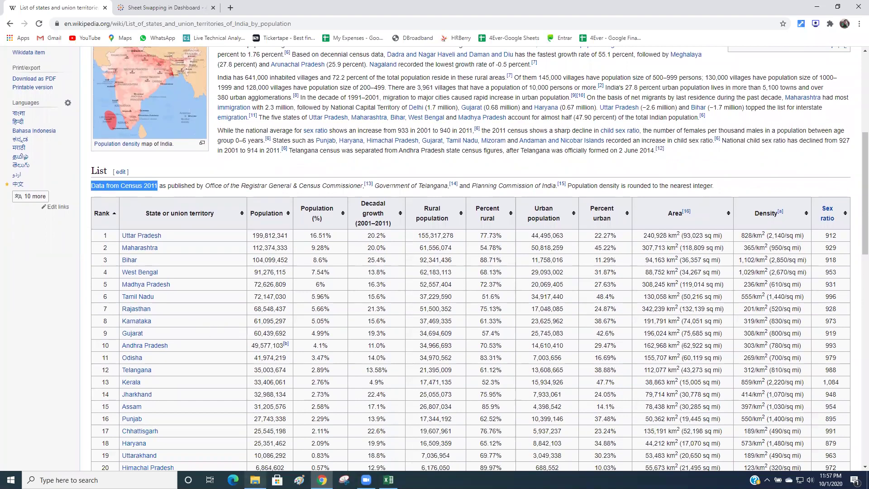
- Open the DummyDataSource workbook from the 9-Tableau - SHEET SWAP folder in Excel
click(255, 479)
click(247, 197)
click(226, 125)
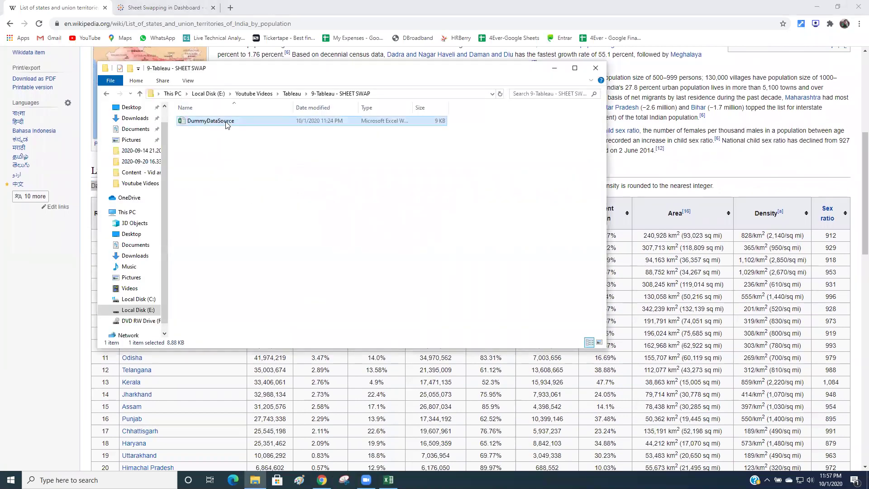
double_click(227, 125)
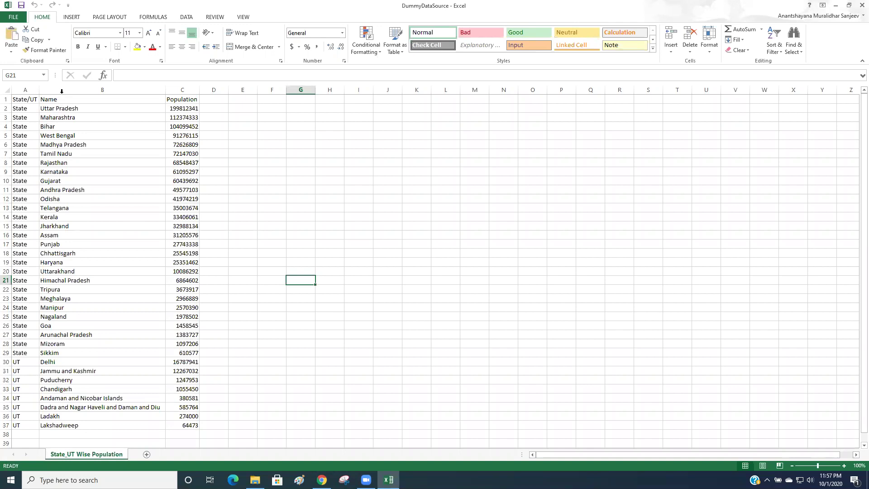
- Examine the State/UT, Name and Population columns of the State_UT Wise Population sheet
drag(62, 93, 177, 90)
click(104, 126)
click(88, 101)
shift+click(96, 244)
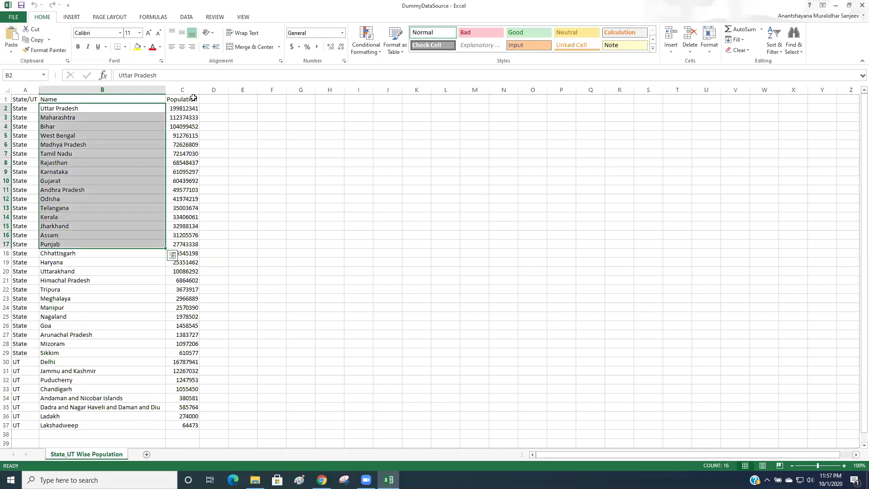
click(193, 99)
drag(189, 111, 214, 199)
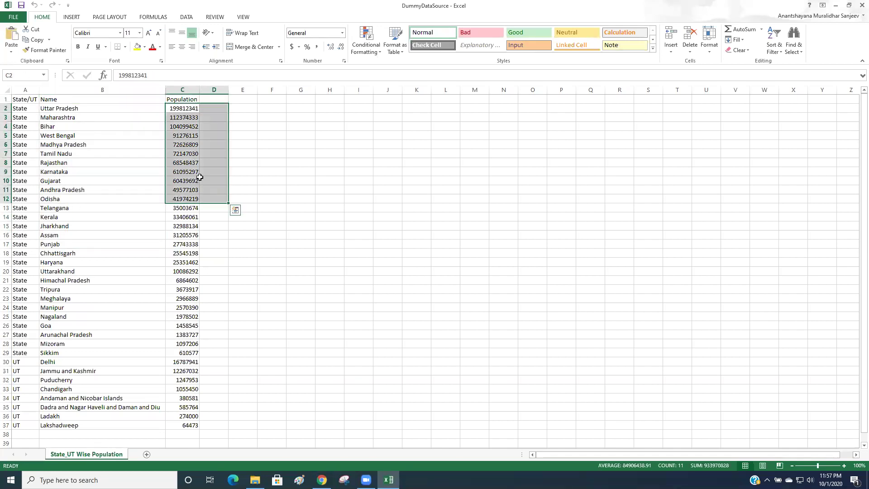
click(196, 101)
key(Home)
key(Down)
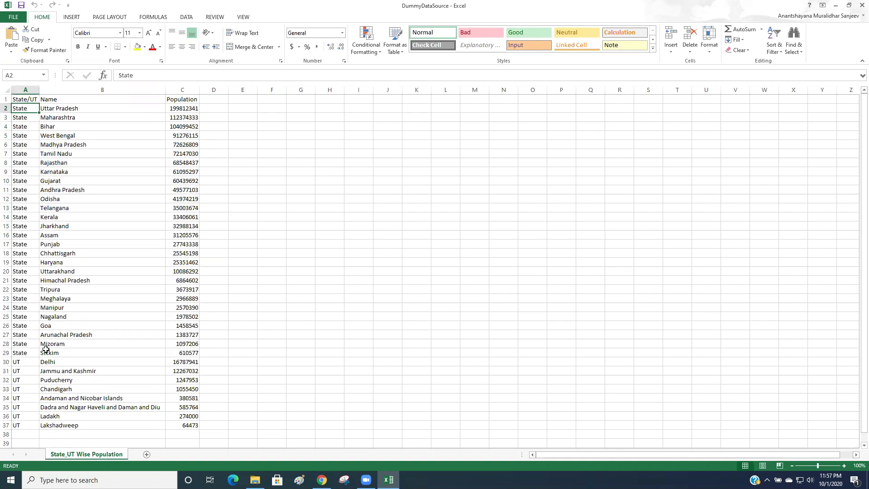
click(26, 365)
click(24, 90)
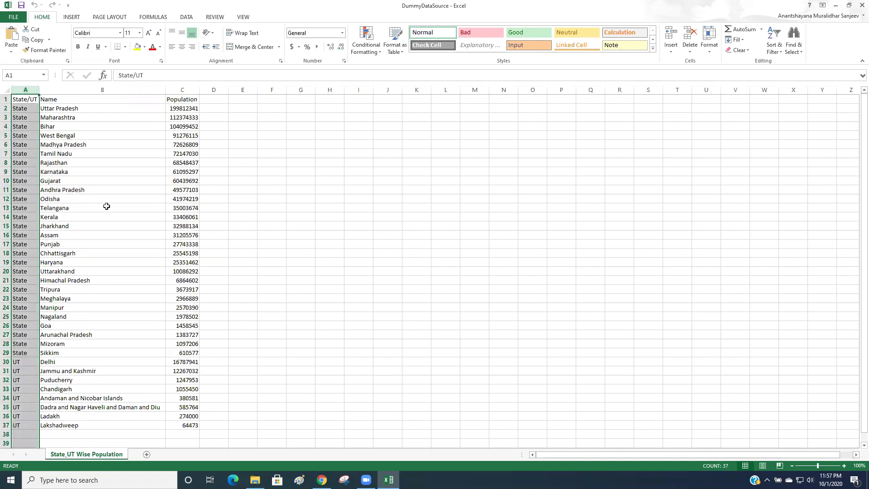
click(357, 245)
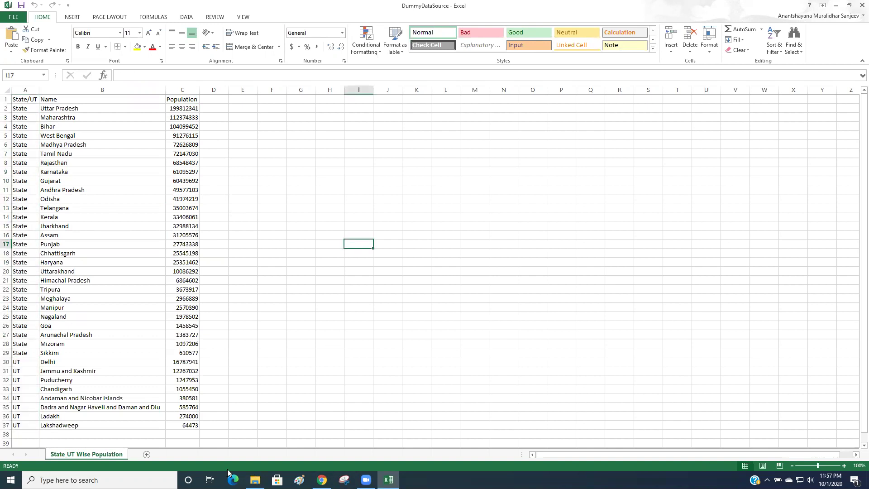
- Search for and launch Tableau Public 2020.3
key(super)
text(tabl)
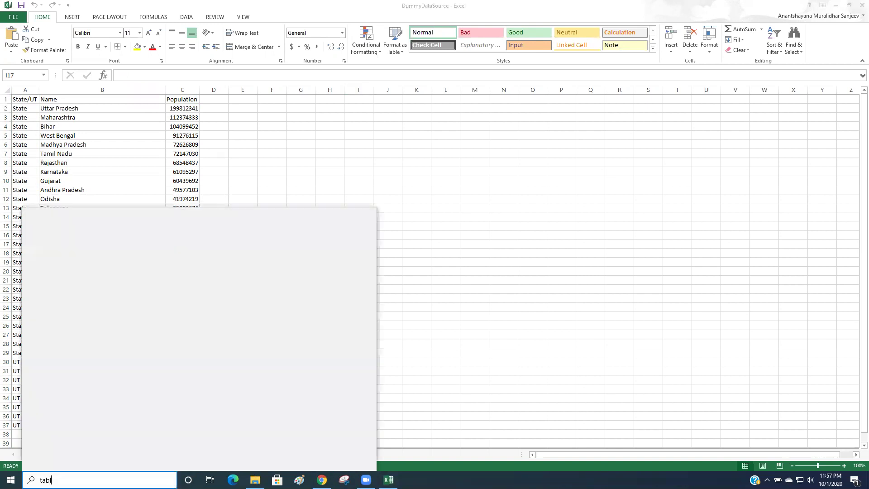
text(e)
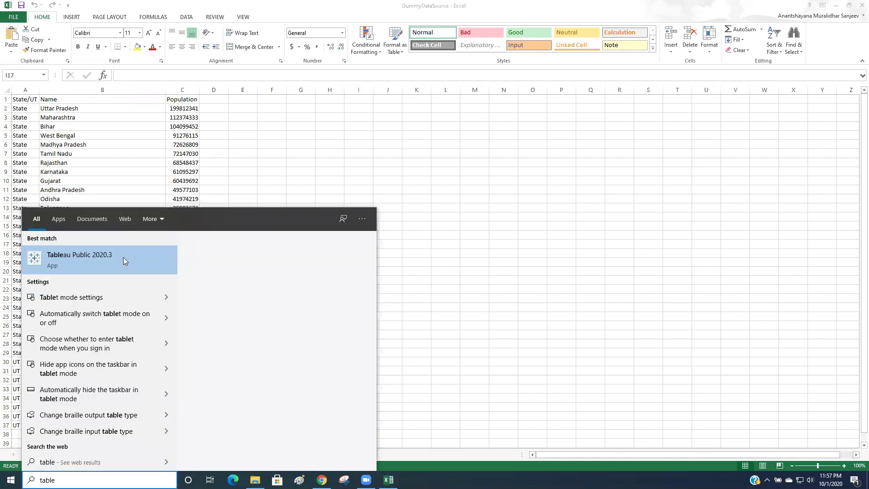
click(123, 256)
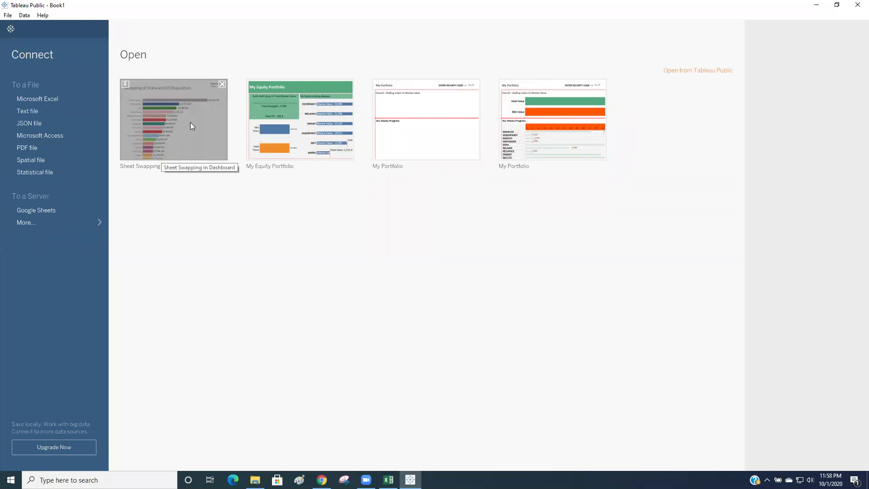
- Connect to the DummyDataSource Excel workbook as the data source and close its open Excel window
click(54, 99)
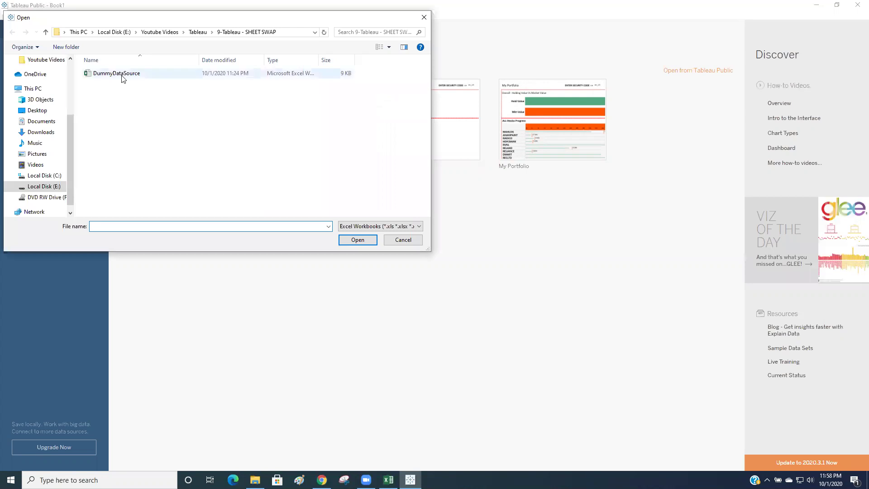
double_click(136, 73)
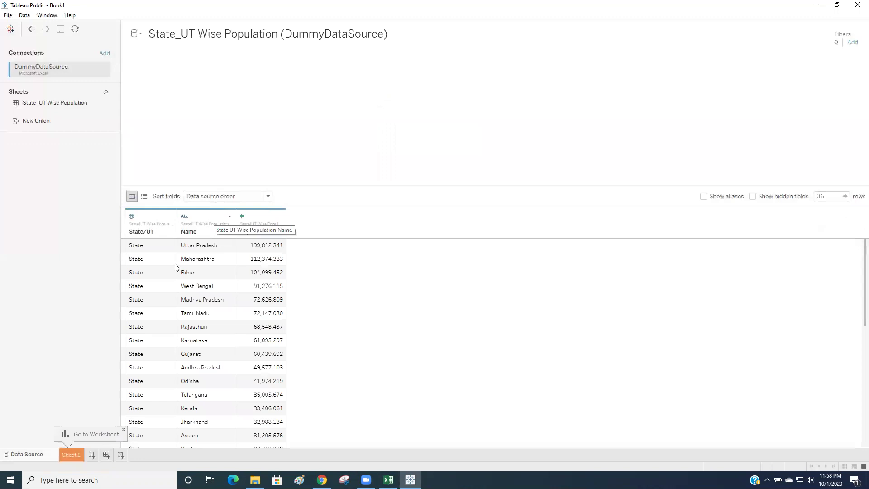
scroll(171, 275, down, 3)
scroll(171, 276, up, 3)
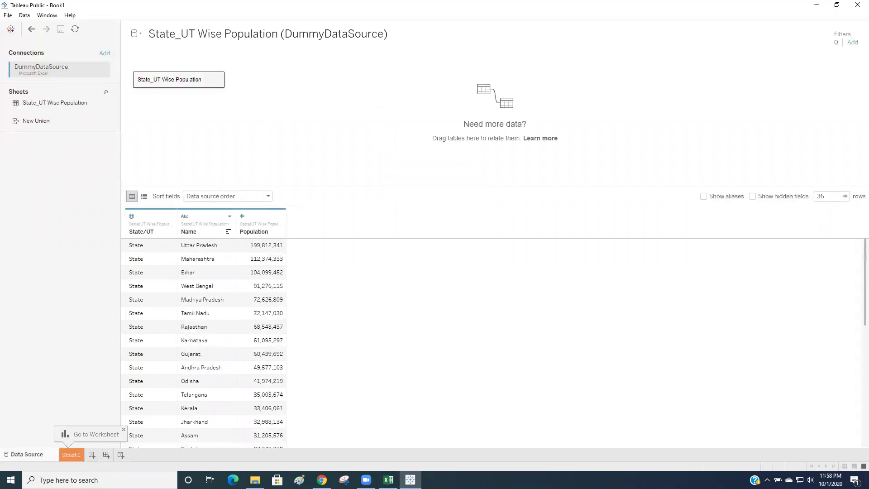
mouse_move(387, 480)
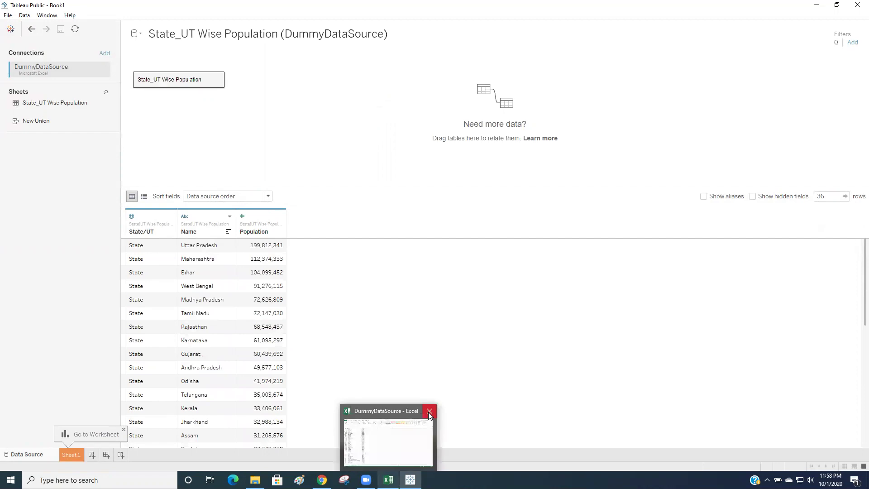
click(430, 413)
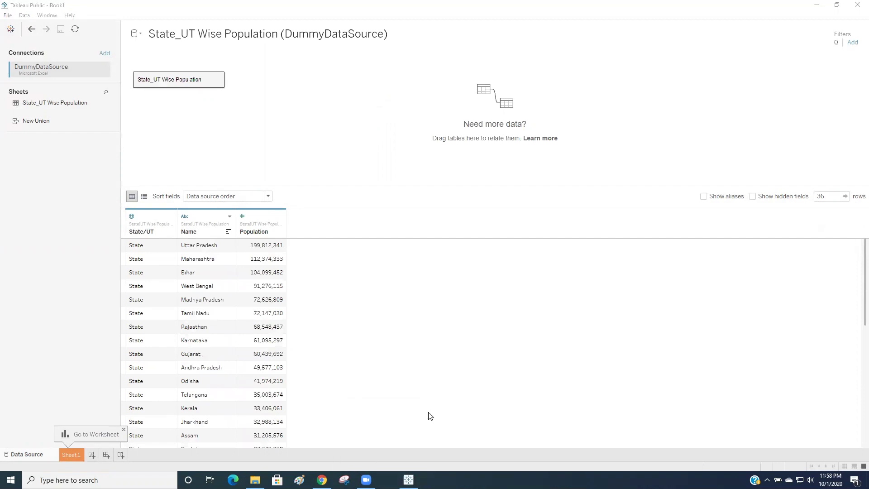
- Go to Sheet 1 and place the Name field on Rows
click(72, 453)
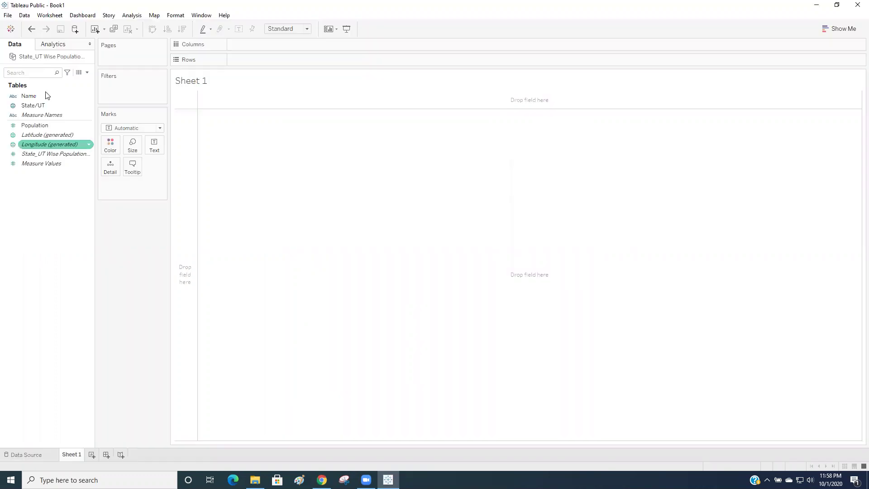
drag(40, 96, 306, 151)
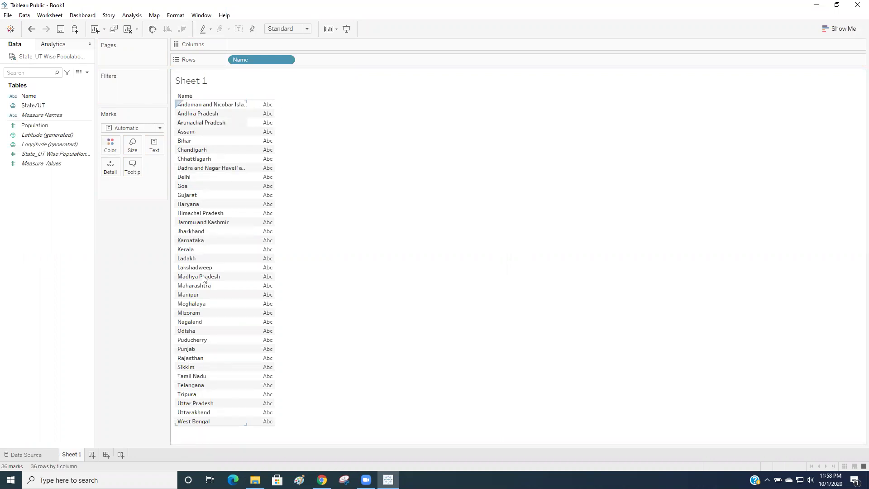
click(46, 105)
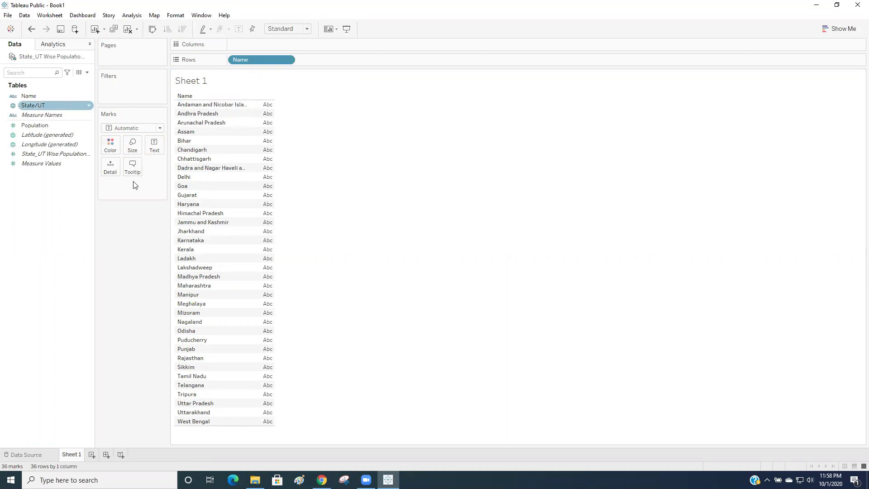
click(75, 95)
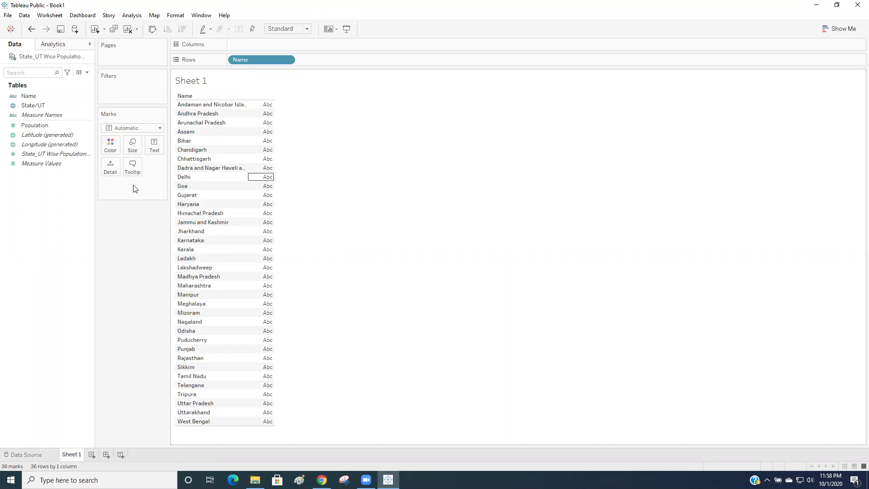
- Place Measure Names on Columns and put Measure Values in the body of the table
click(56, 116)
drag(56, 115, 270, 49)
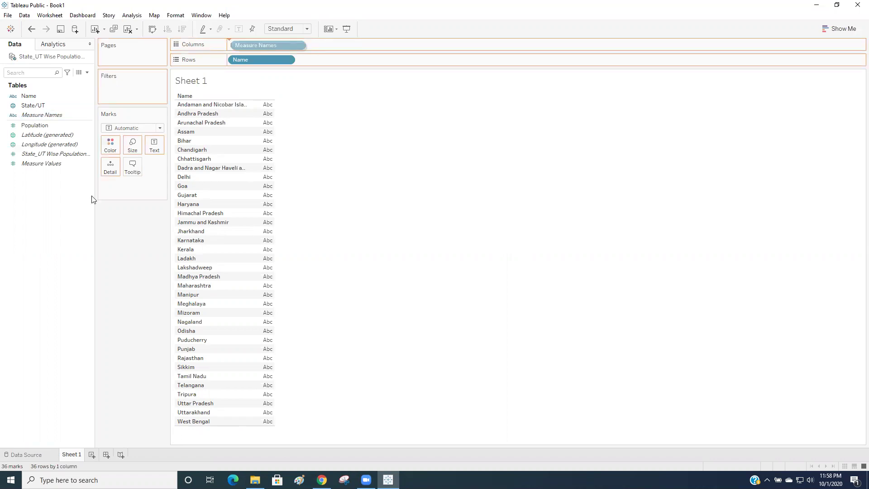
click(49, 166)
drag(49, 166, 294, 143)
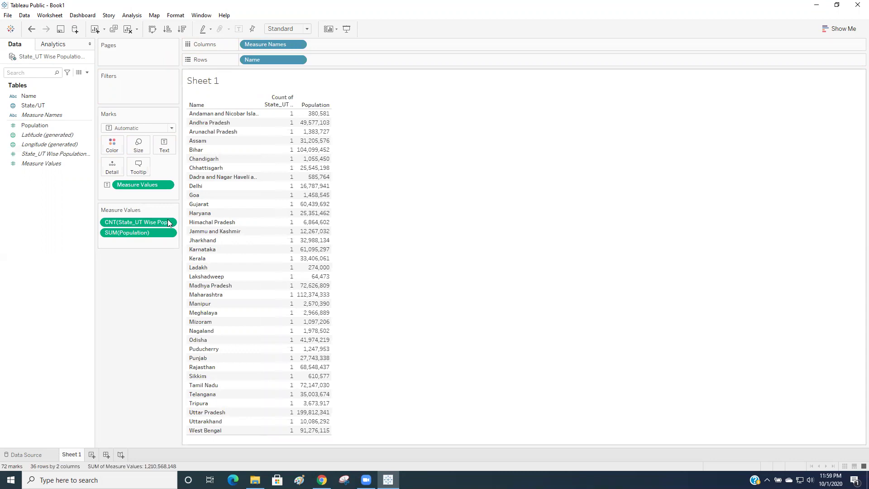
- Filter Measure Names to Population only and sort the names by population in descending order
right_click(290, 44)
click(354, 175)
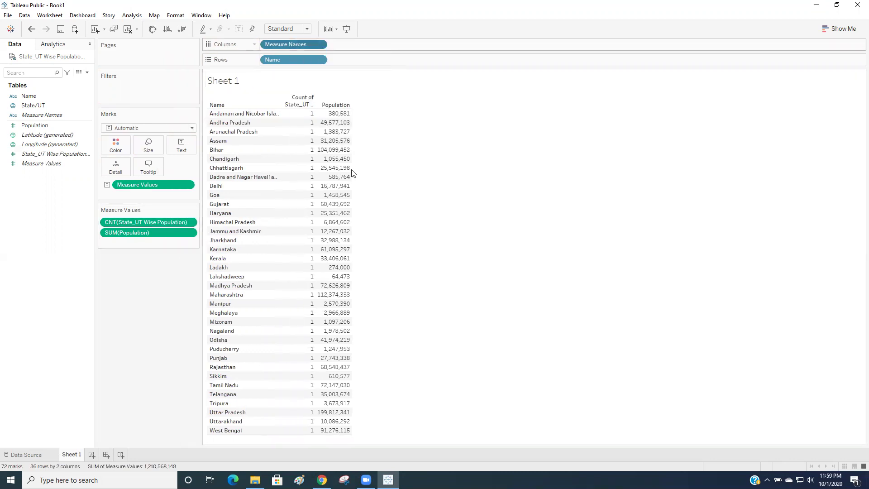
key(space)
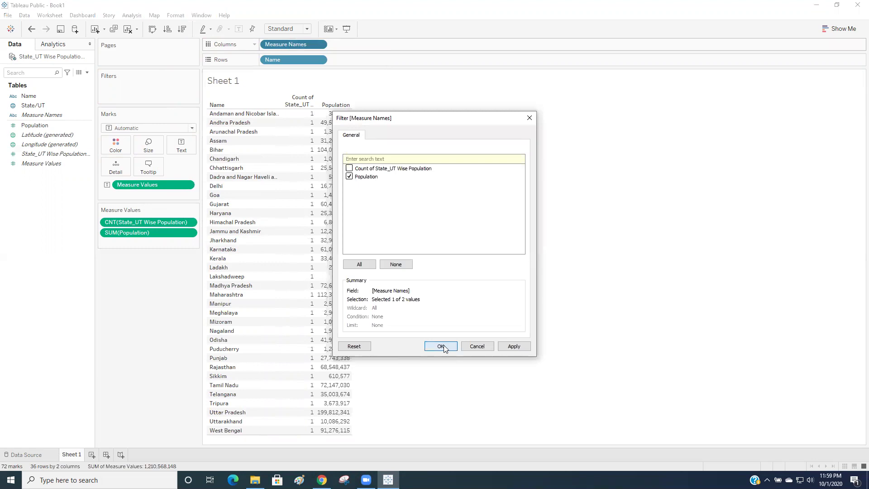
click(440, 346)
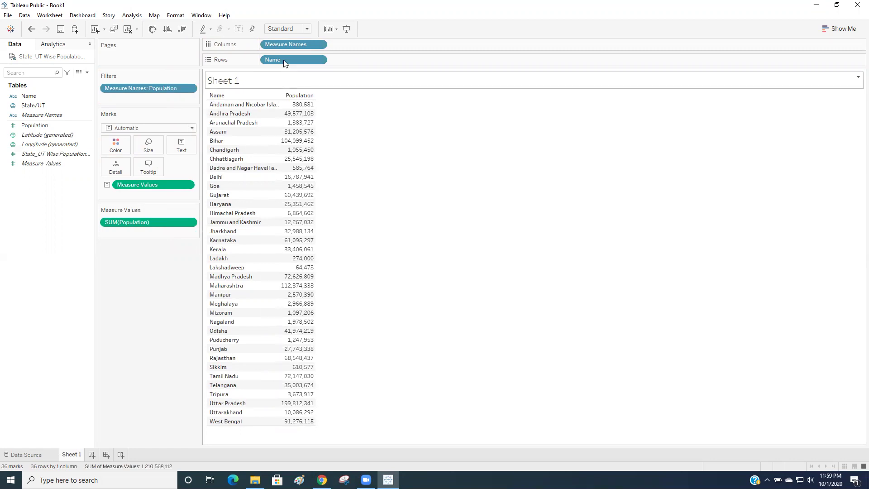
click(310, 96)
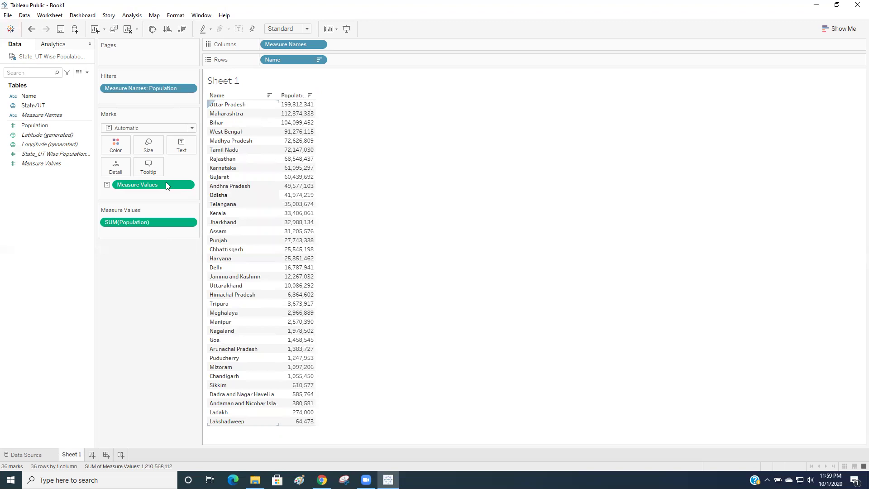
- Create a set from State/UT named "Set 1 - State" containing the State member, and apply it as a filter on Sheet 1
click(40, 107)
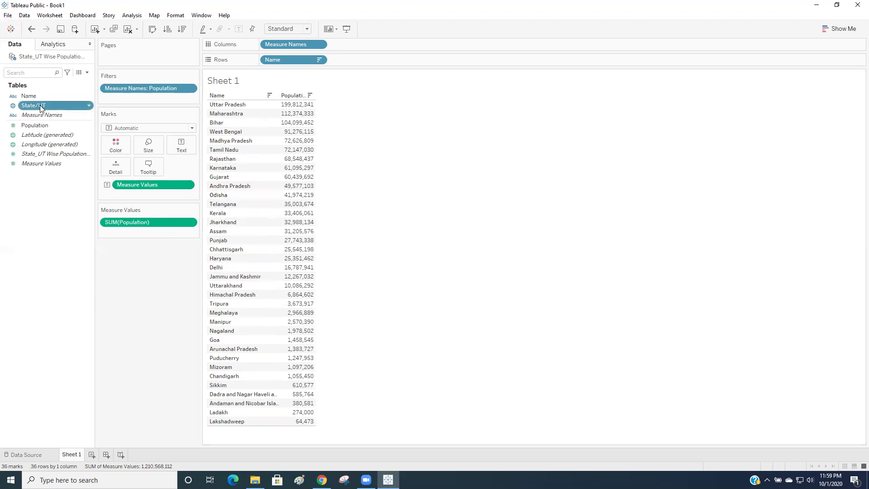
right_click(40, 105)
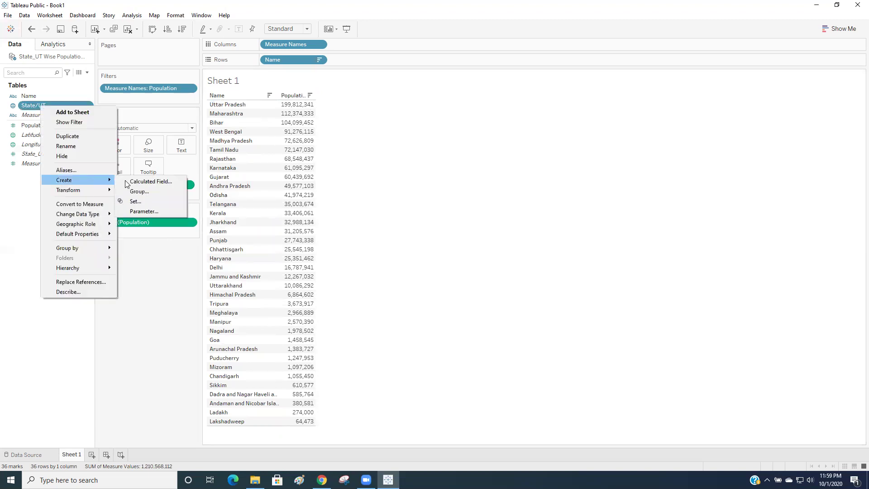
click(488, 250)
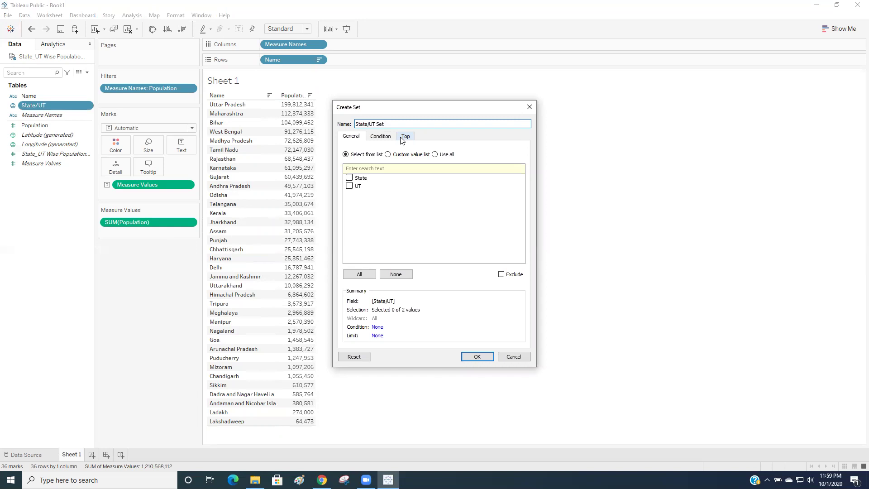
key(ctrl+a)
key(BackSpace)
text(Set 1 - State)
click(482, 356)
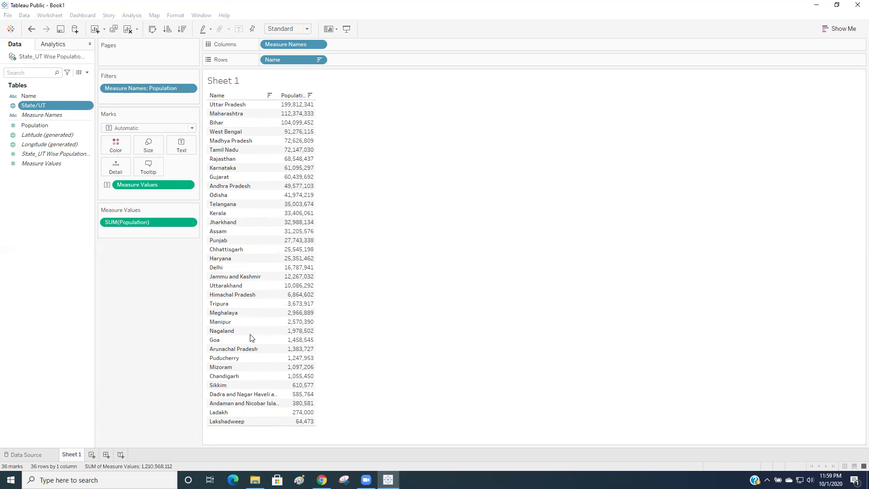
drag(35, 105, 121, 106)
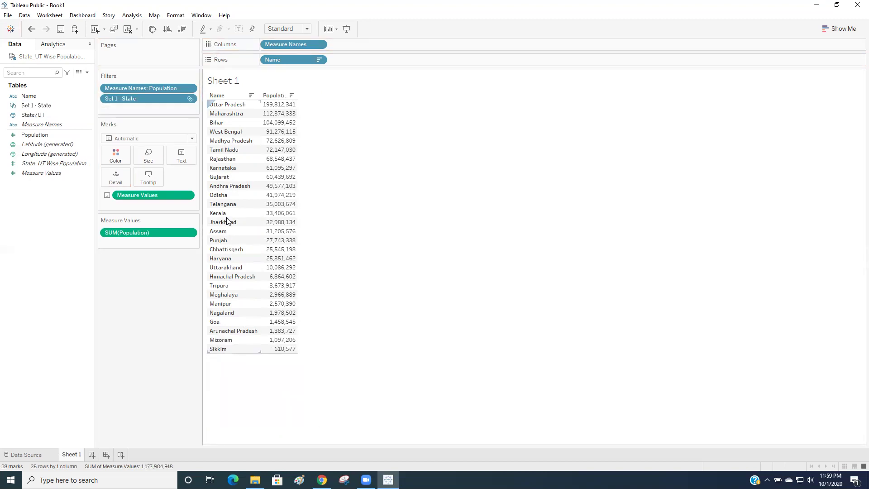
- Rename Sheet 1 as "State", duplicate the sheet, and name the copy "UT"
text(State)
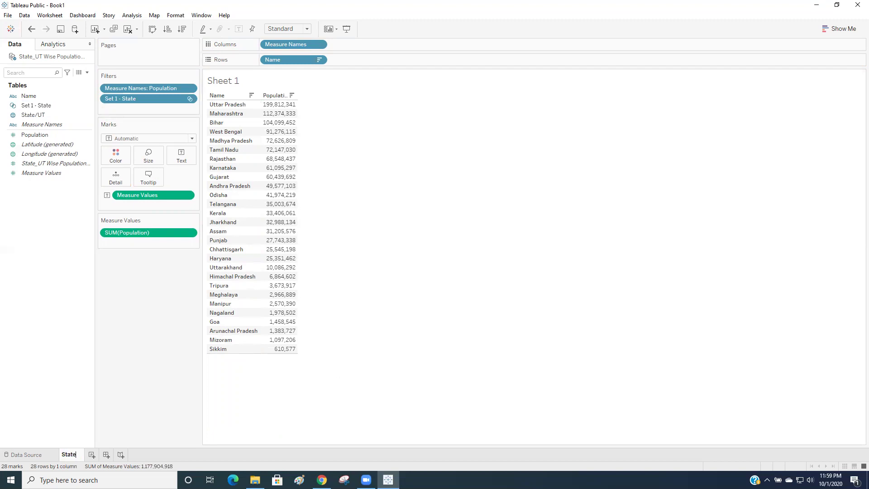
key(Return)
right_click(66, 454)
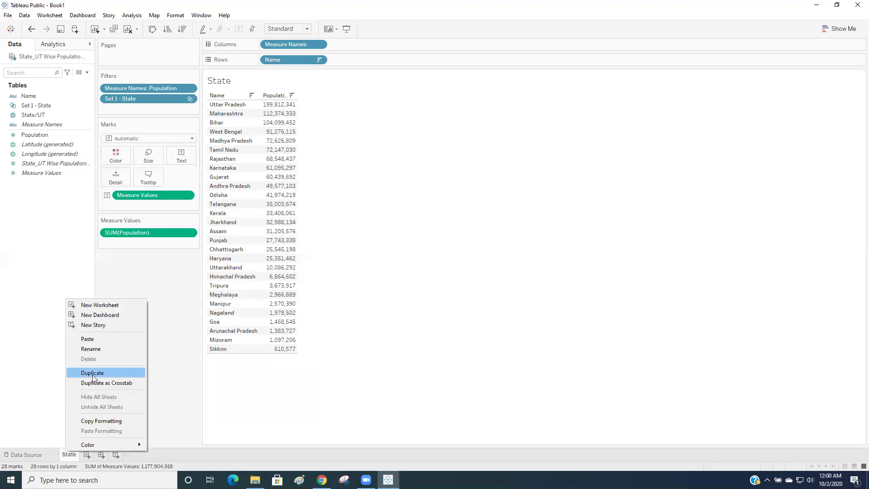
click(103, 417)
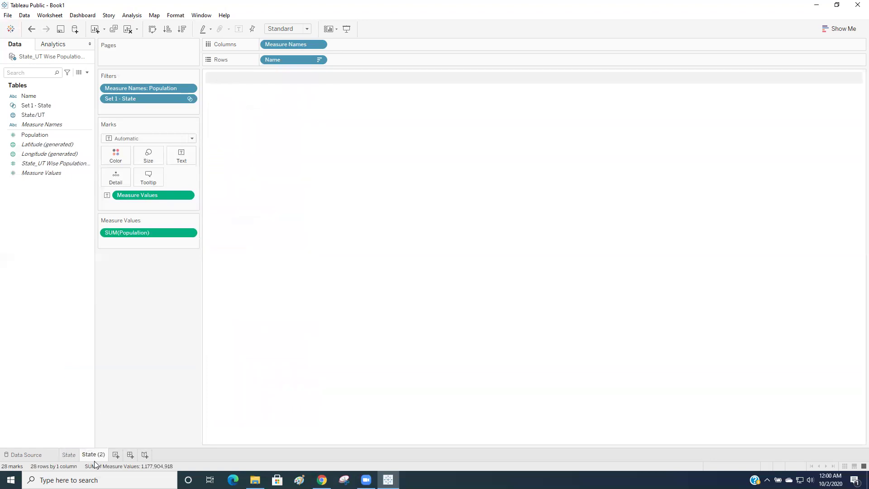
text(UT)
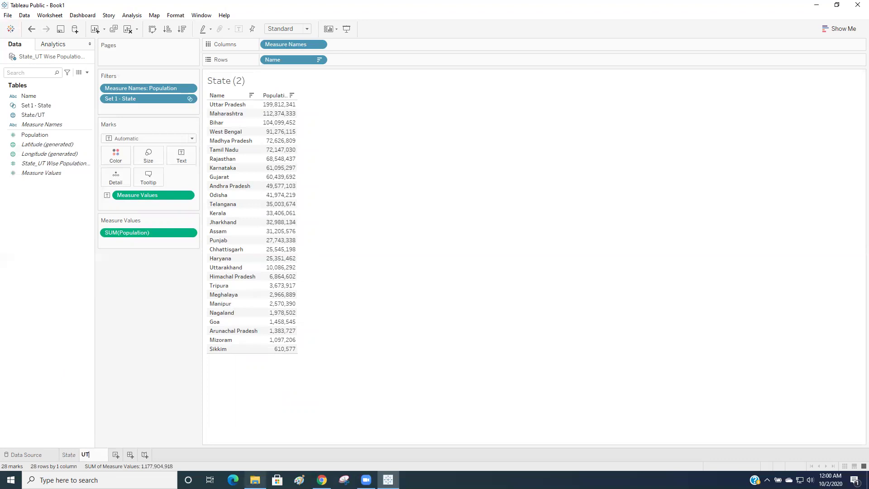
click(46, 110)
- Duplicate the set "Set 1 - State" and rename the copy "Set 2 - UT"
click(44, 106)
right_click(44, 106)
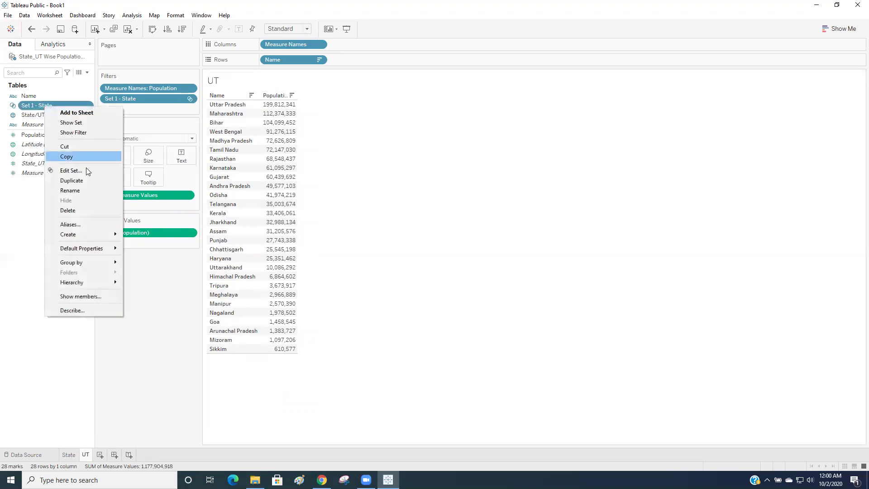
click(72, 180)
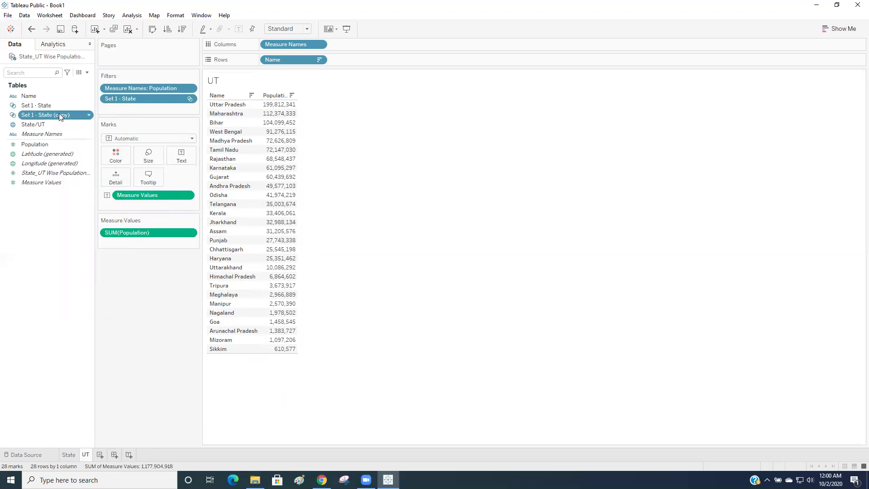
click(59, 113)
key(BackSpace)
key(BackSpace)
key(BackSpace)
key(BackSpace)
key(BackSpace)
key(BackSpace)
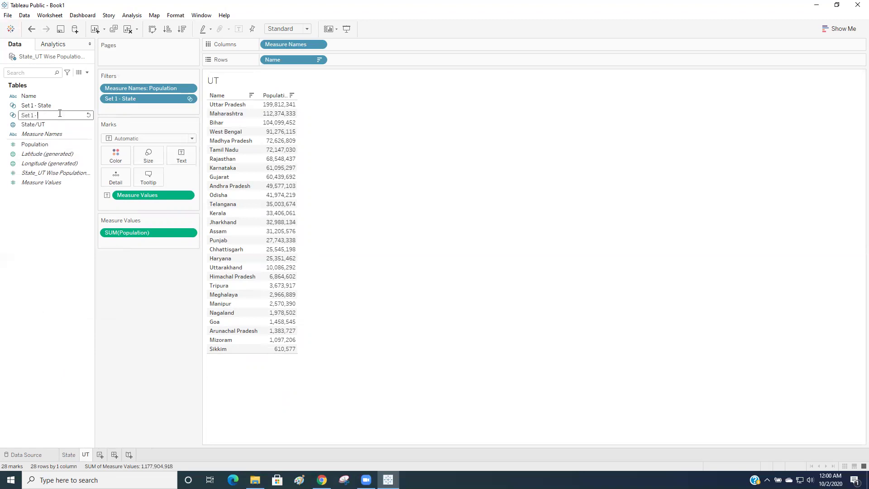
key(BackSpace)
text(2)
click(34, 144)
- Replace the Set 1 - State filter on the UT sheet with Set 2 - UT, and edit that set to contain only the UT member
click(34, 116)
drag(33, 116, 139, 100)
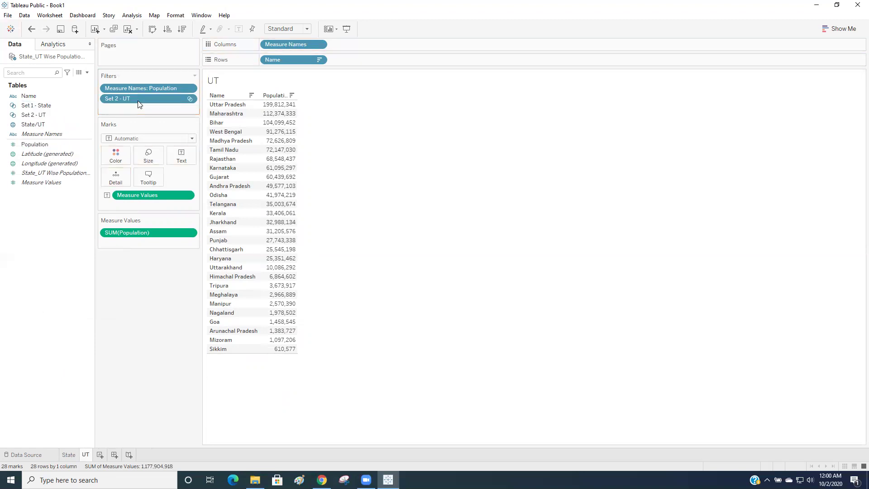
right_click(35, 116)
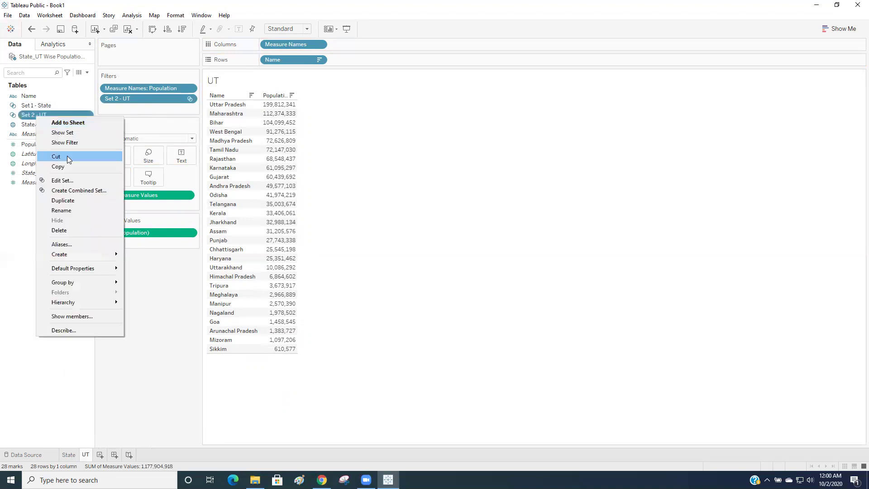
click(62, 180)
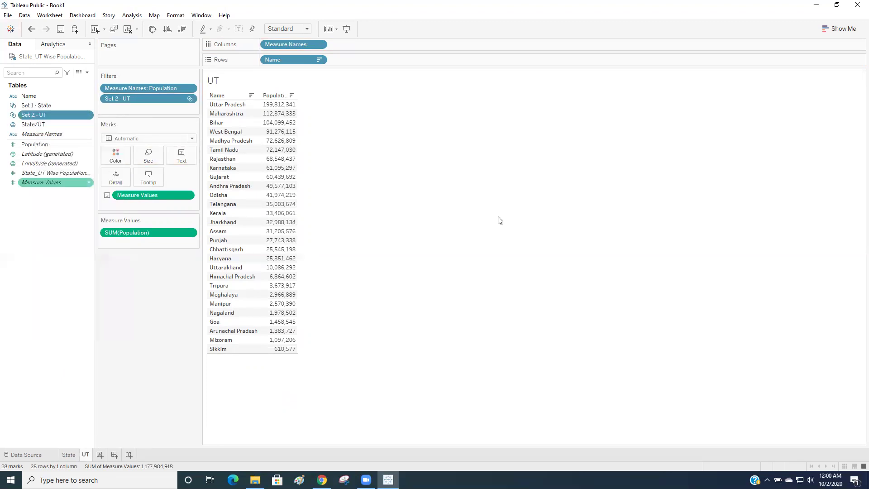
click(349, 186)
click(349, 177)
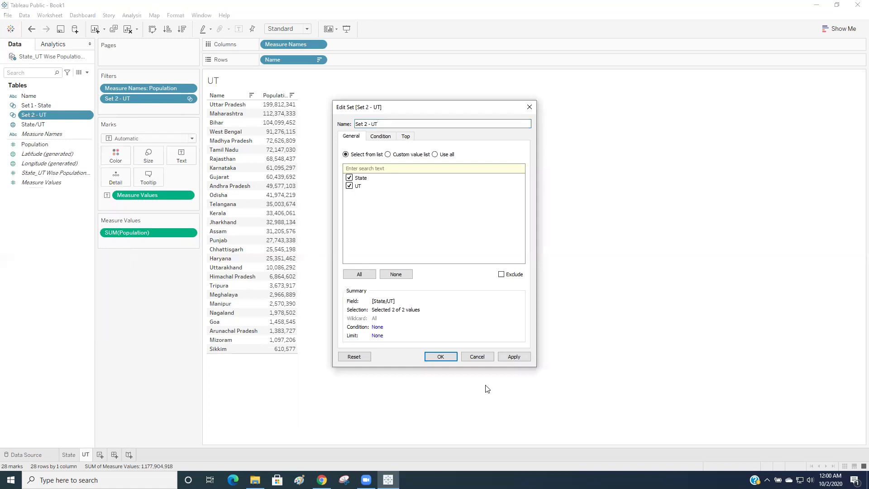
click(440, 357)
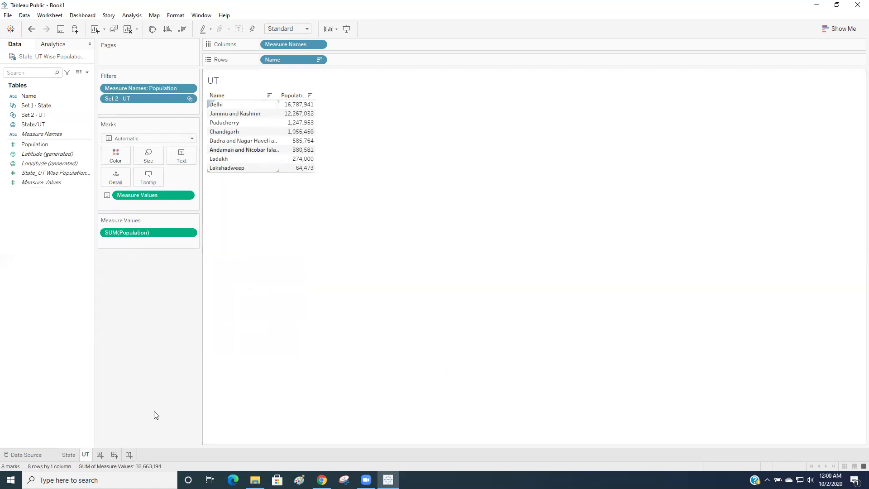
- Convert the State sheet's table to a horizontal bar chart and sort the names by population in descending order
click(72, 454)
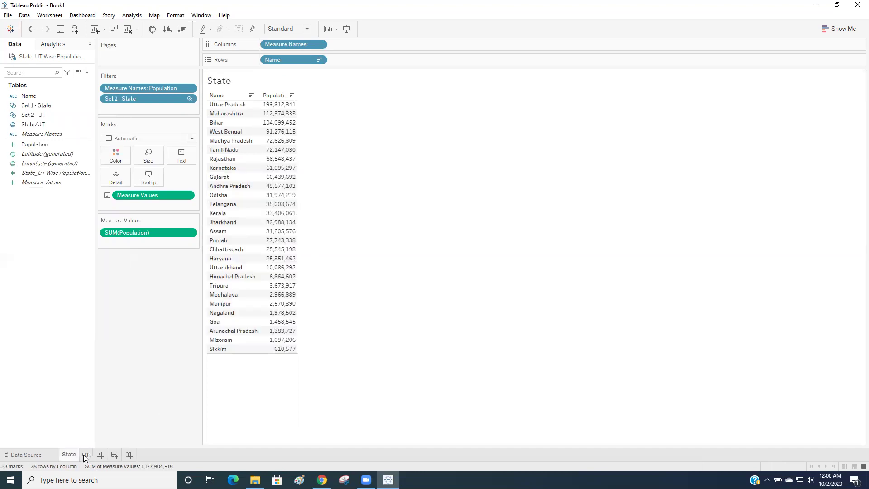
click(851, 28)
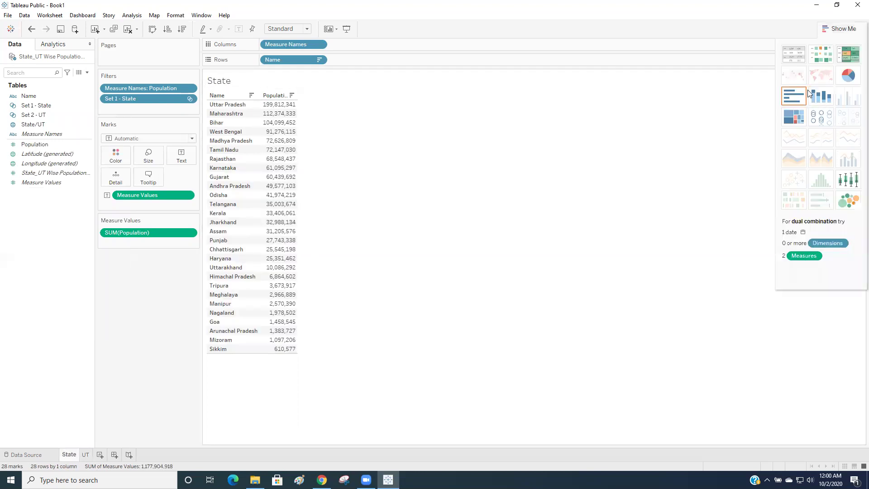
click(793, 93)
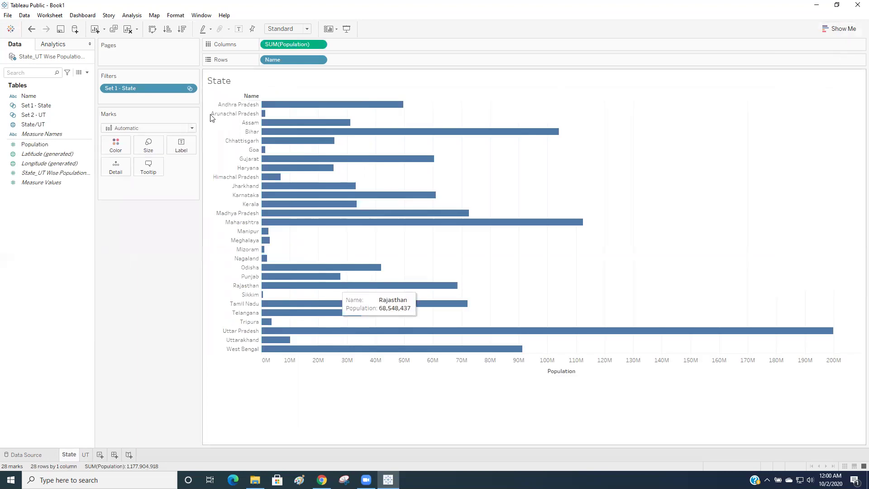
click(182, 30)
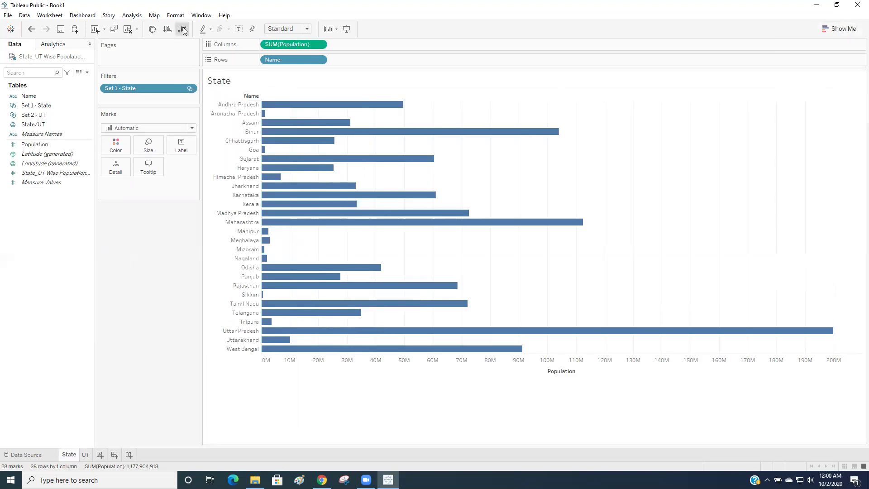
- Turn the UT sheet's table into horizontal bars sorted by descending population
click(85, 454)
click(835, 31)
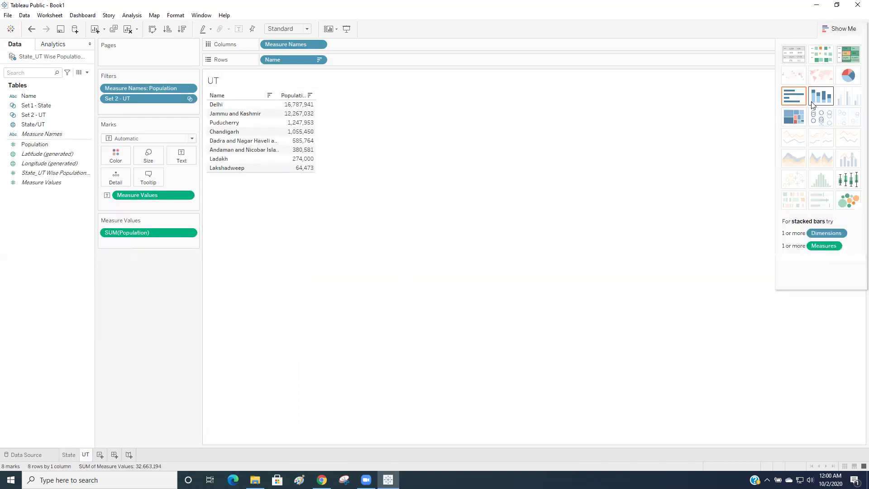
click(791, 100)
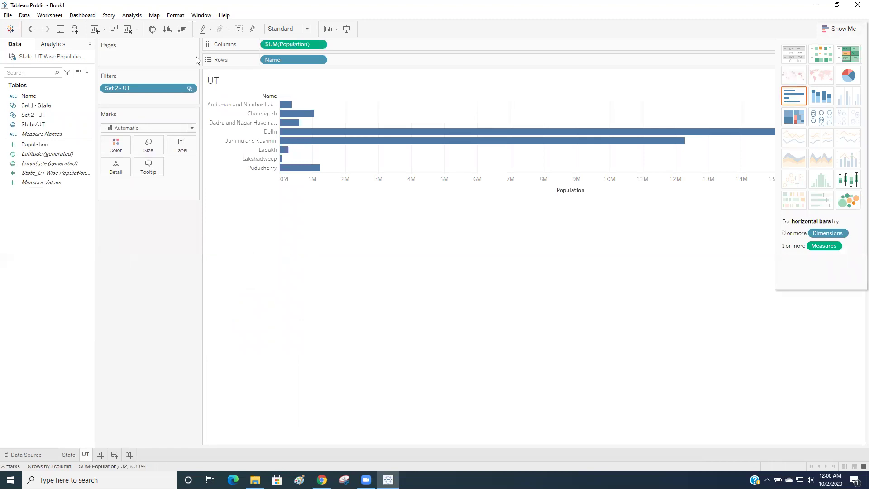
click(181, 30)
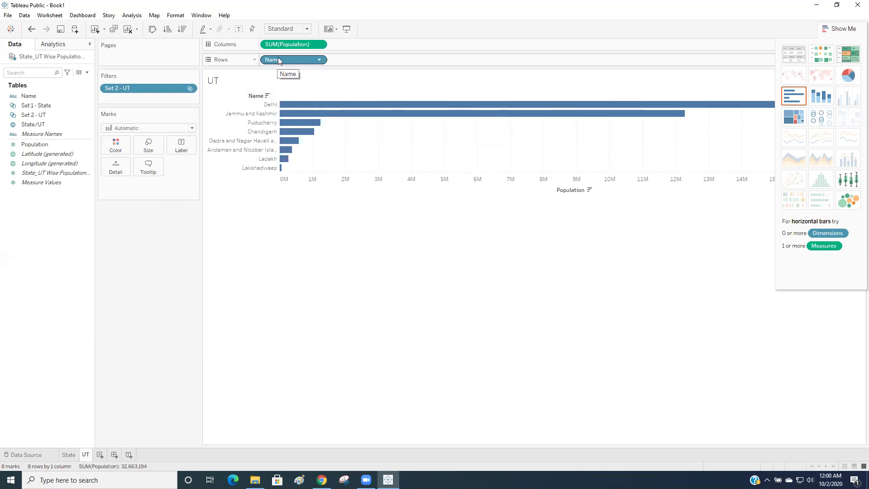
- Color the bars by Name on the UT sheet and on the State sheet
drag(278, 59, 281, 59)
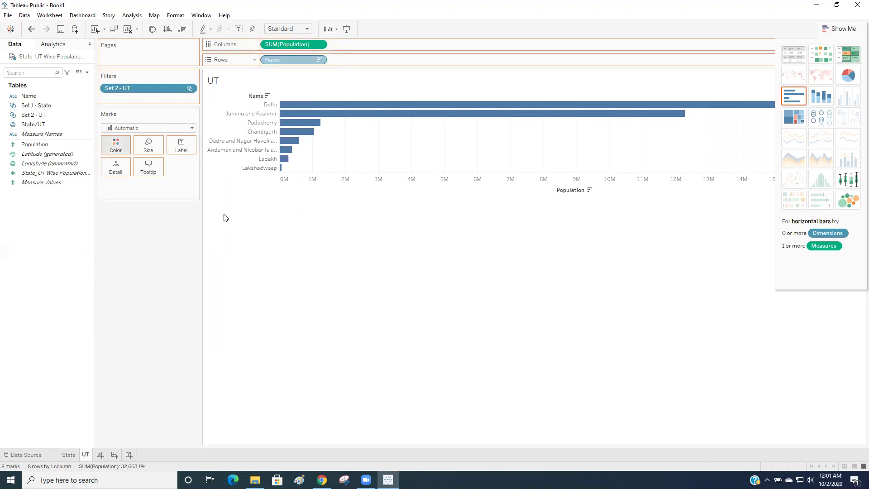
drag(225, 217, 225, 218)
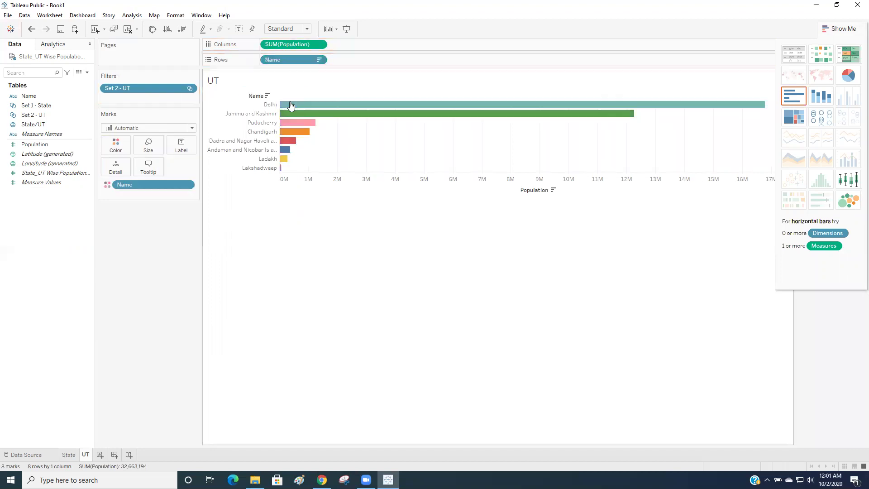
click(69, 455)
drag(277, 63, 117, 153)
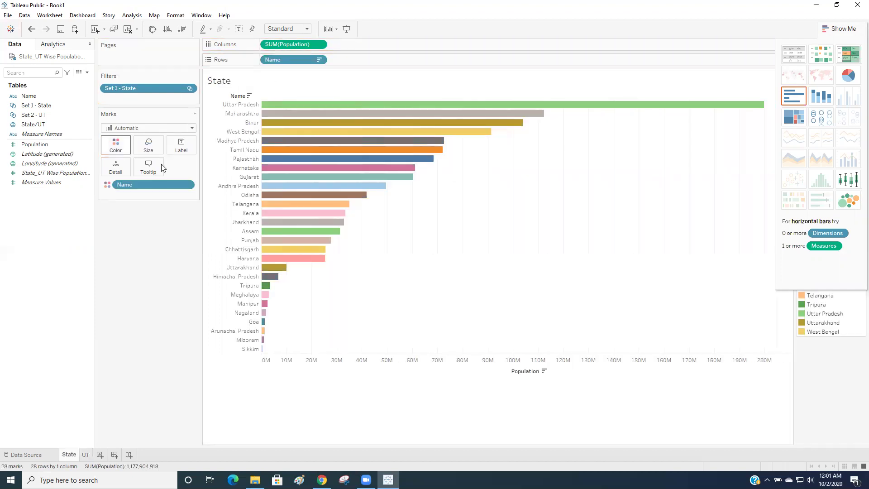
- Start a new parameter from the UT sheet, name it "State or UT", set its data type to String and clear its current value
click(85, 455)
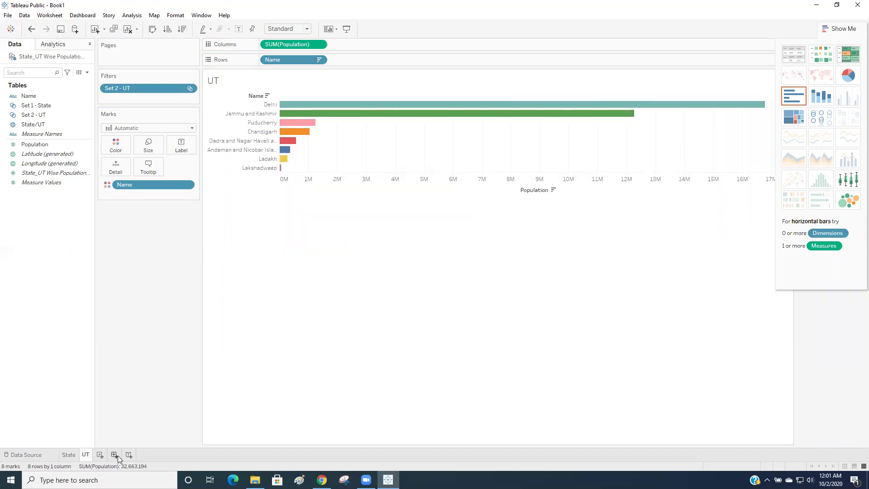
right_click(49, 322)
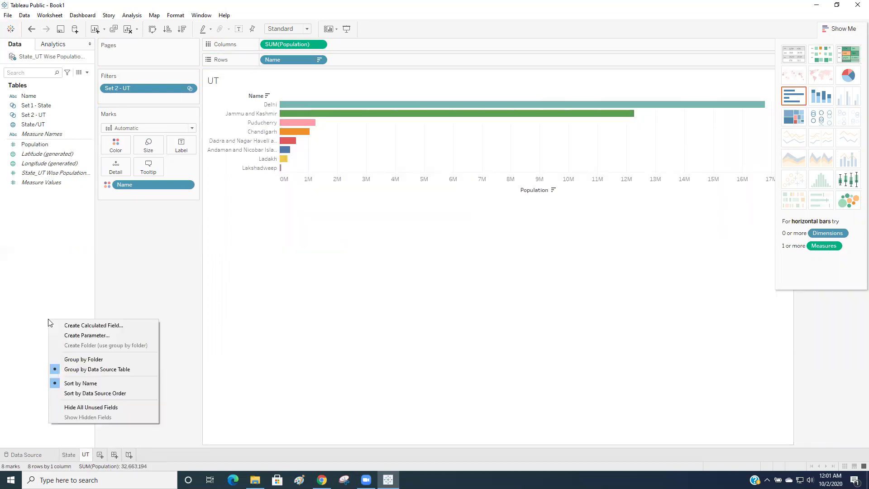
click(69, 335)
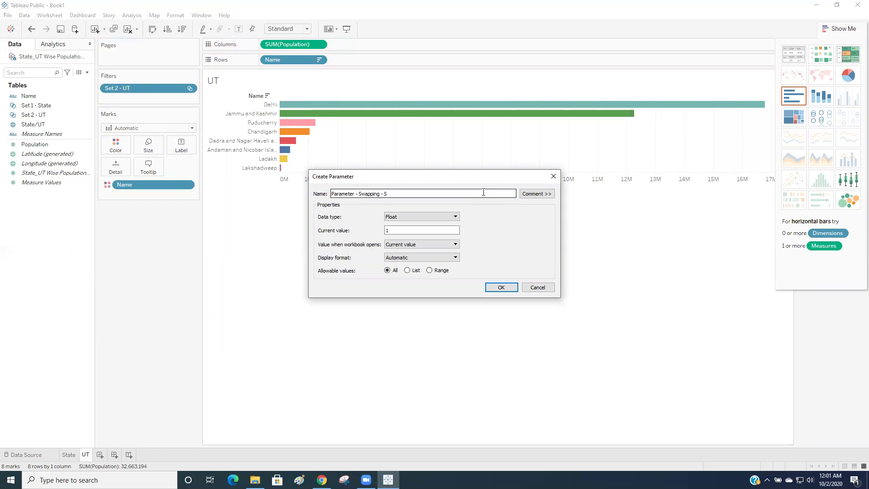
key(ctrl+a)
key(BackSpace)
click(435, 217)
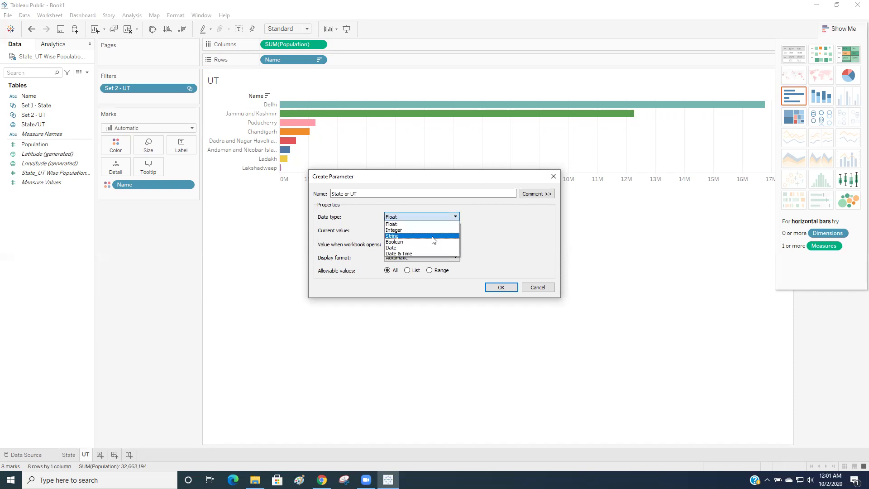
click(433, 236)
click(411, 244)
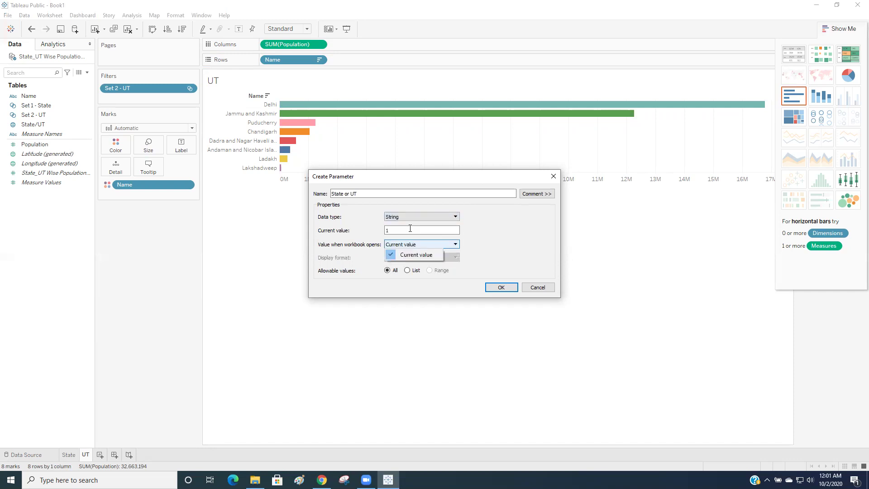
click(410, 228)
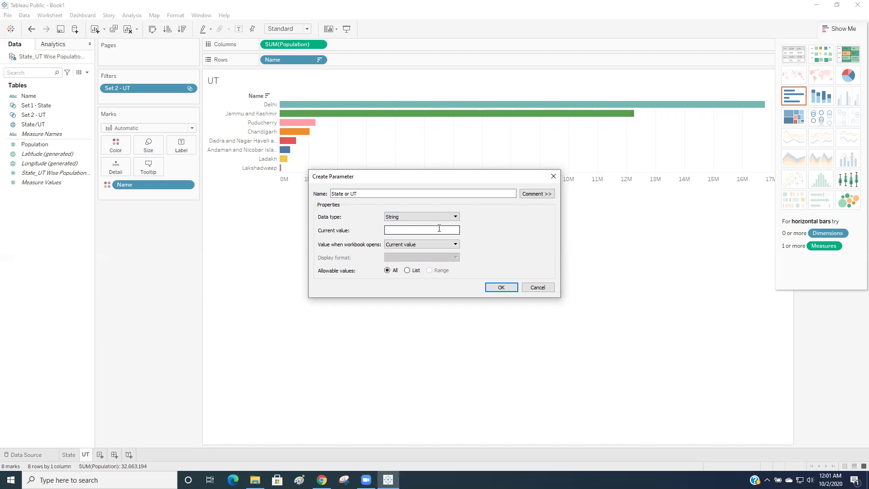
- Limit the parameter's allowable values to a list containing State and UT, and create the parameter
click(407, 270)
click(341, 308)
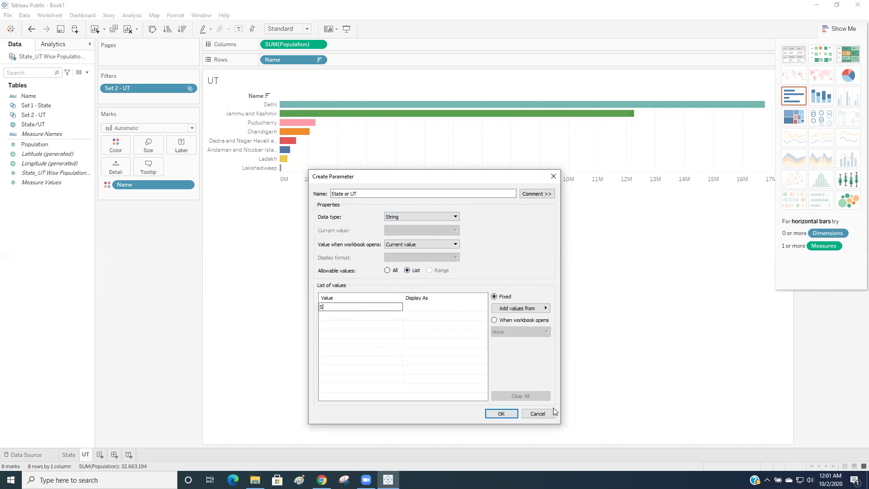
key(Return)
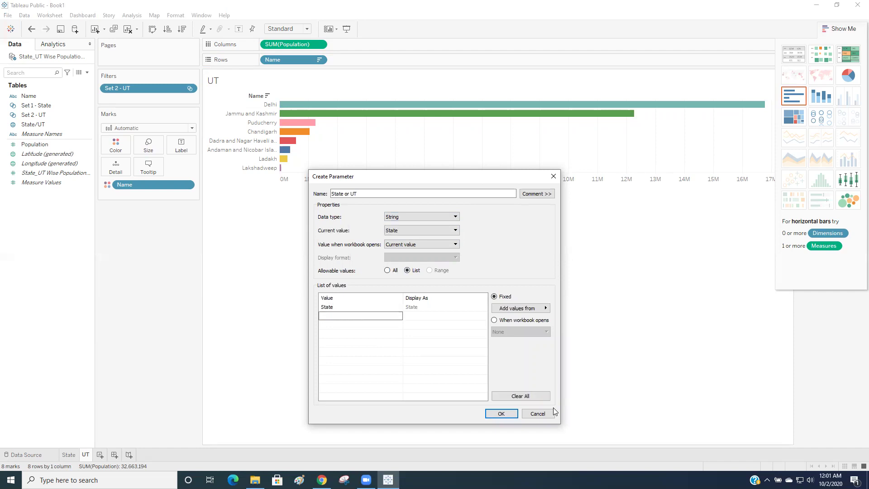
text(UT)
click(500, 414)
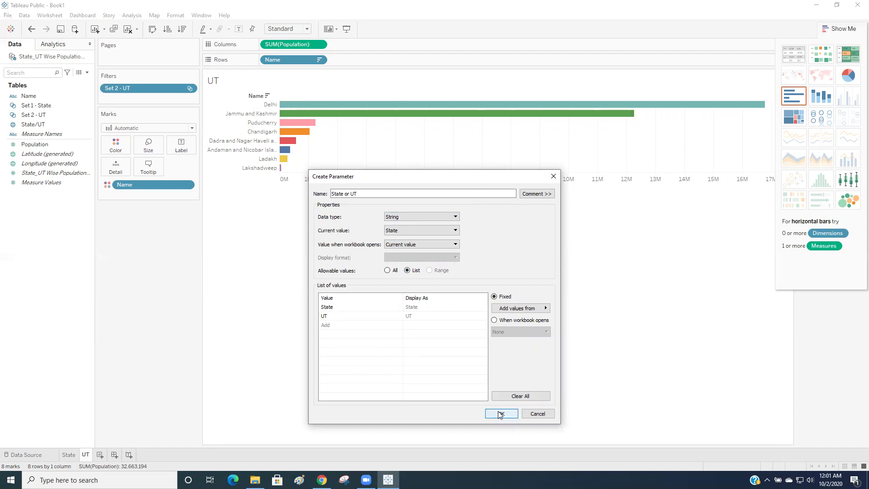
- Show the State or UT parameter control on the State sheet, hide the chart type suggestions, and view the control's choices
click(70, 455)
right_click(69, 442)
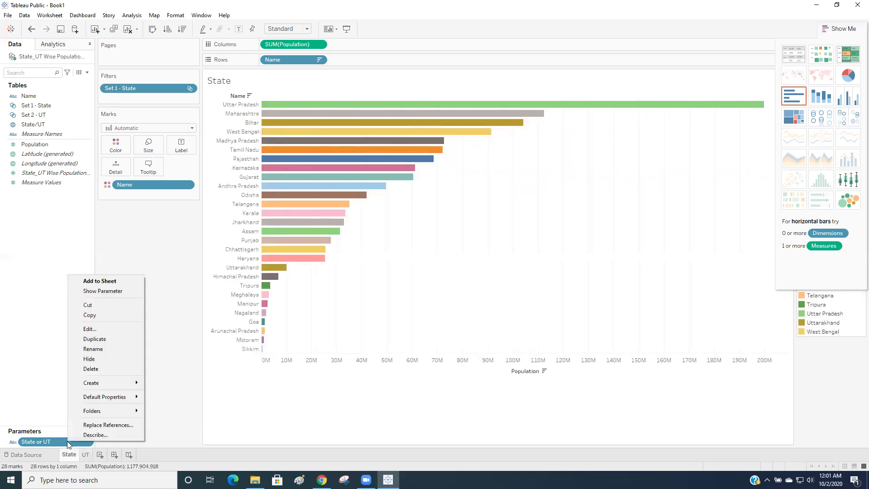
click(98, 291)
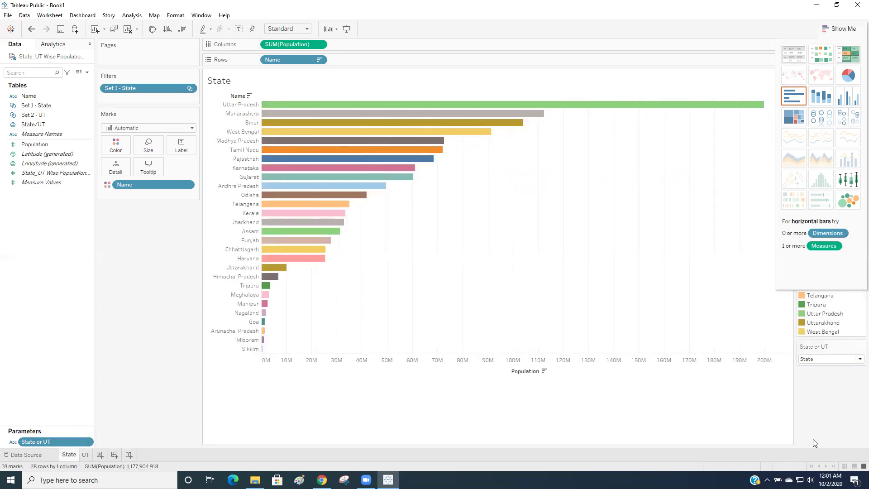
click(839, 33)
click(844, 359)
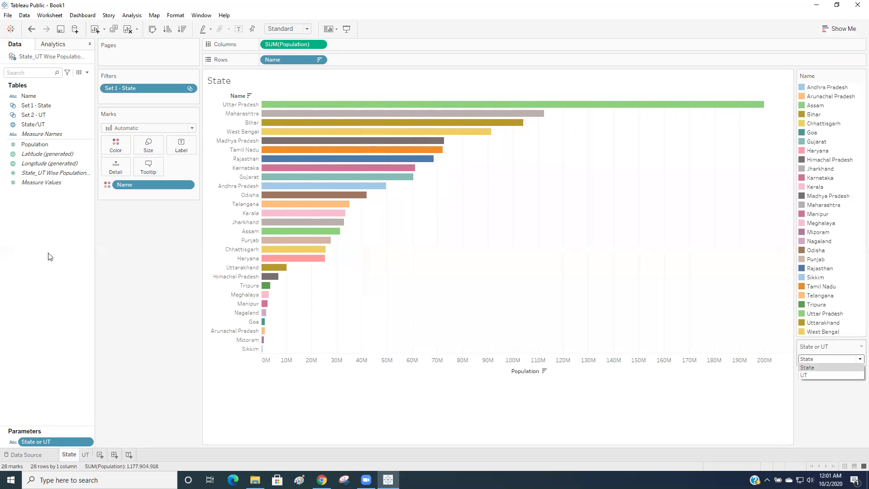
- Create a calculated field named "Match State Or UT" with the formula [State/UT]=[State or UT]
click(87, 73)
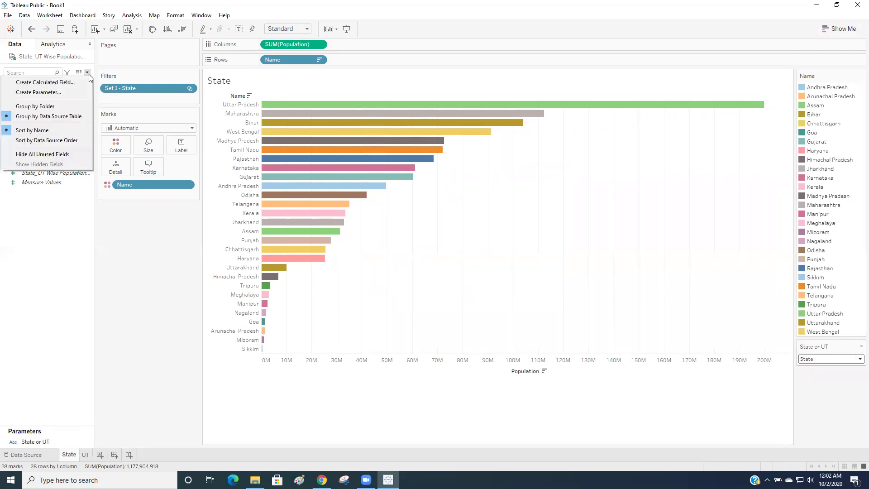
click(80, 84)
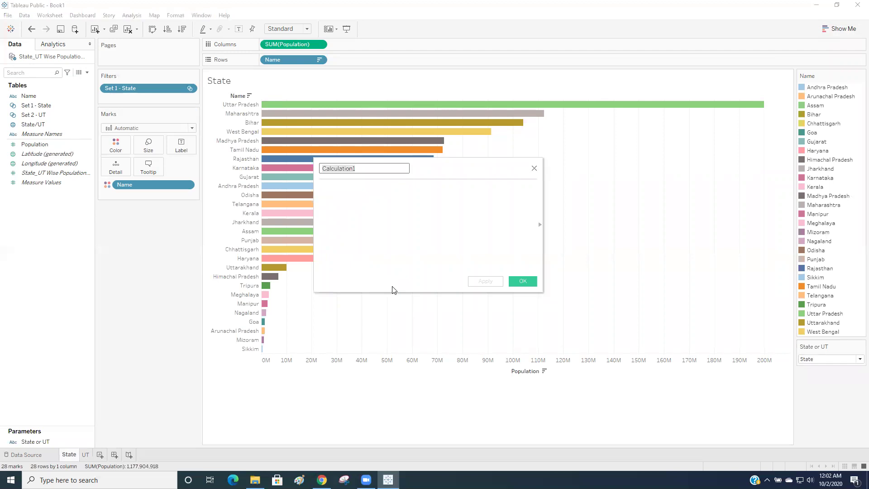
text(Match)
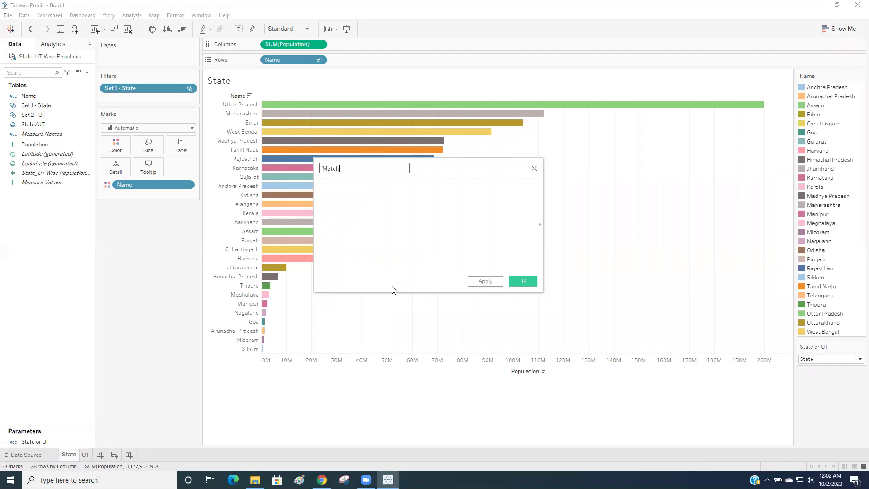
text( State ORr UT)
key(Tab)
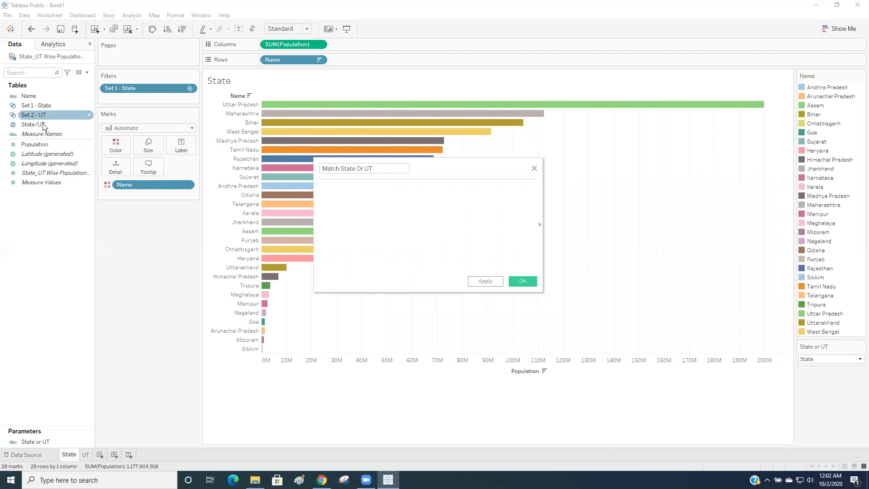
drag(33, 124, 396, 231)
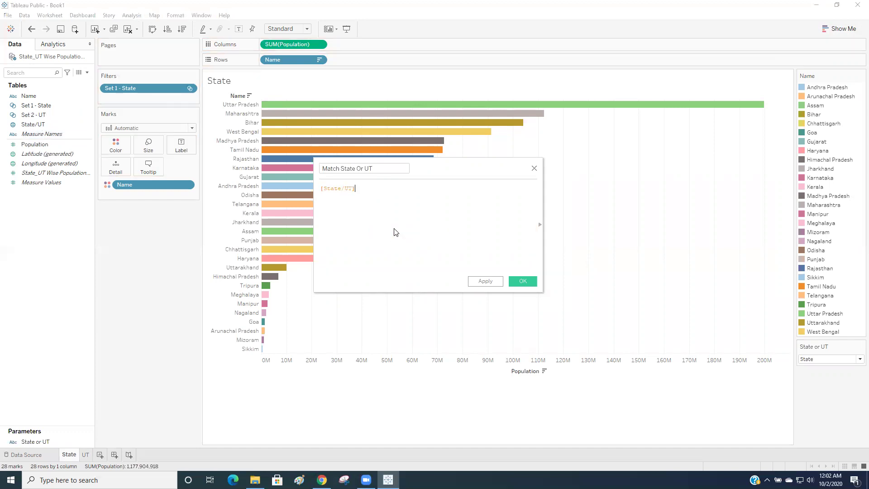
drag(61, 442, 392, 200)
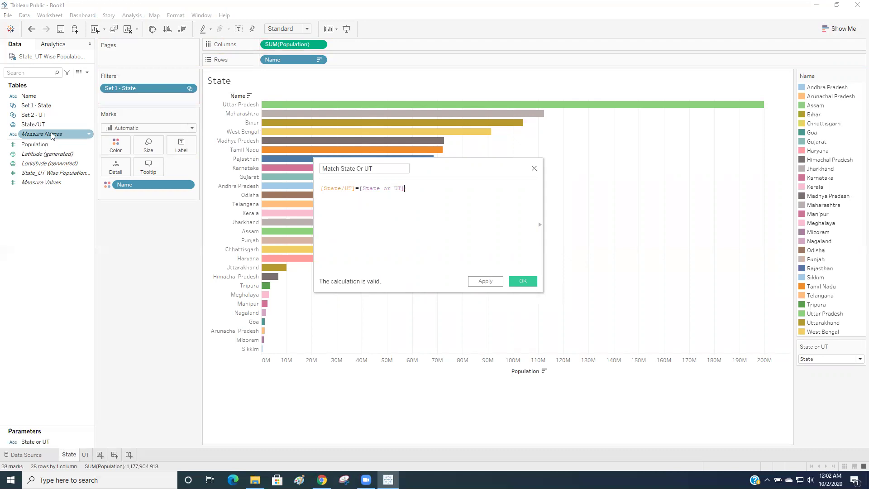
click(523, 283)
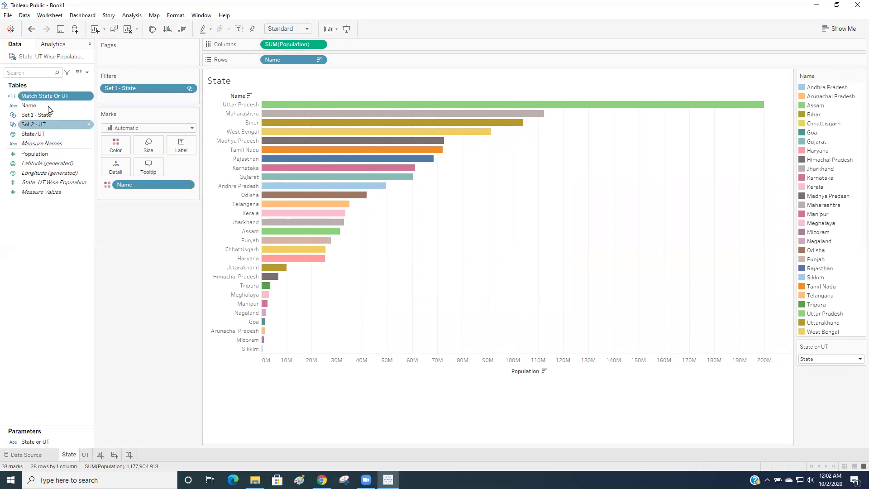
- Filter the State sheet by Match State Or UT, keeping only the True value
drag(25, 99, 145, 100)
click(348, 172)
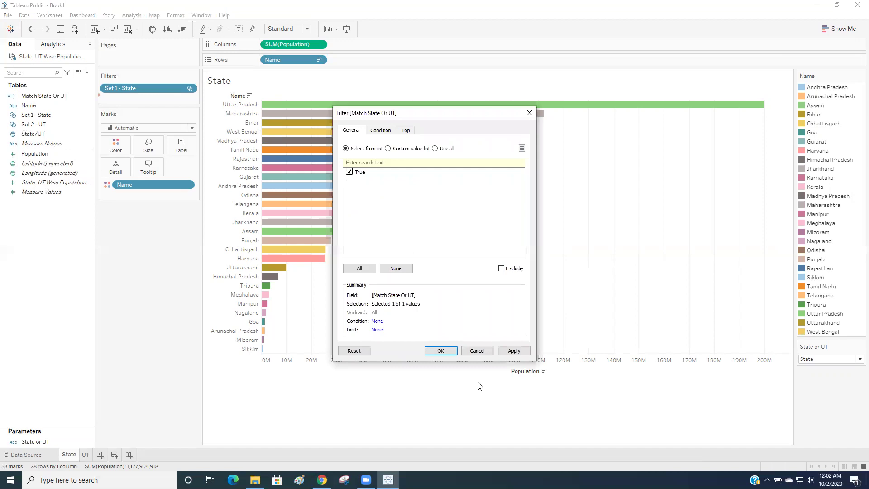
click(453, 352)
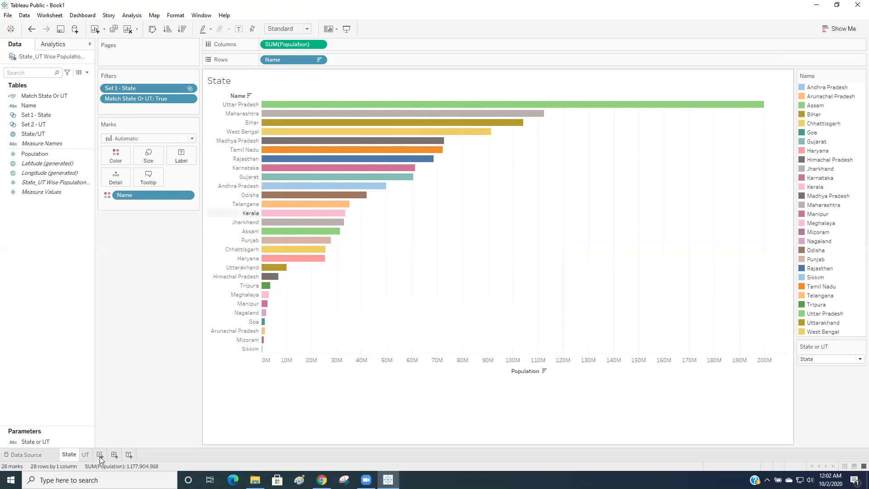
- Filter the UT sheet by Match State Or UT, using a custom value list that contains TRUE
click(84, 455)
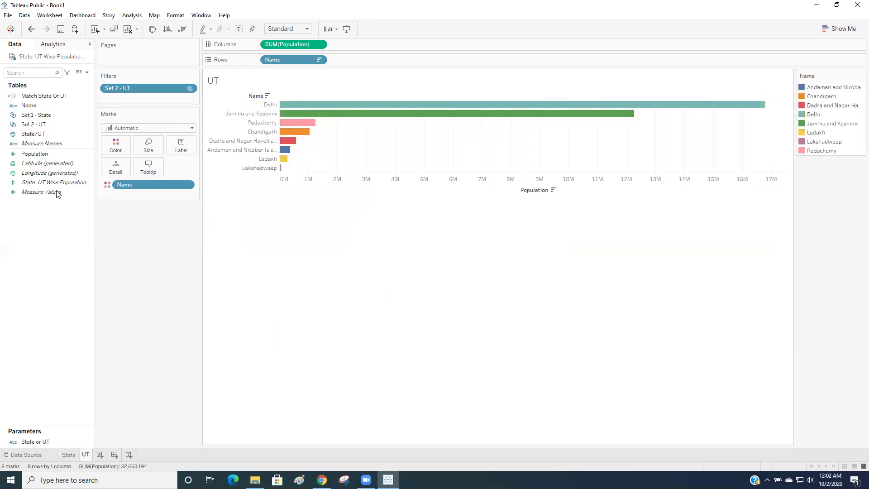
click(52, 100)
drag(52, 100, 355, 201)
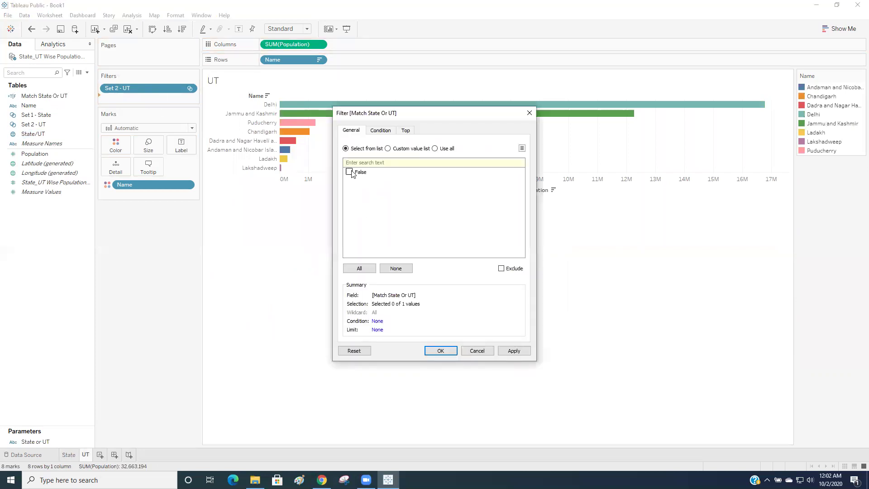
click(389, 148)
text(T)
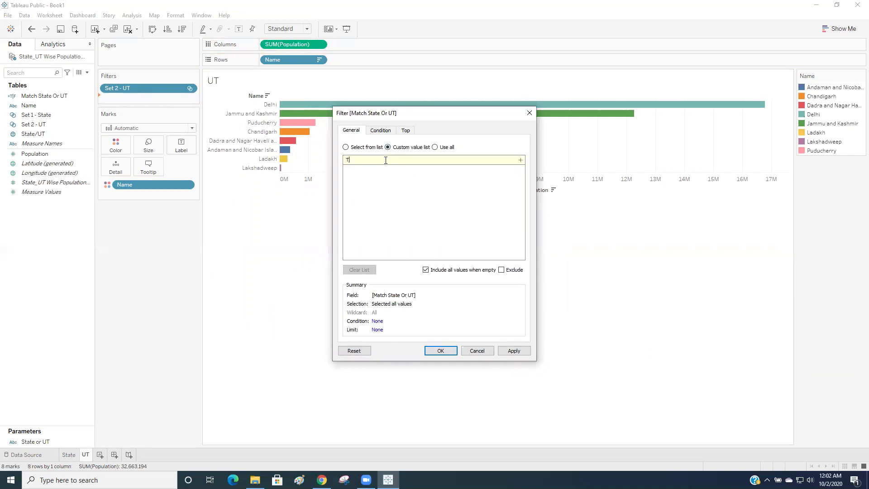
text(RUE)
click(520, 160)
click(513, 350)
click(428, 352)
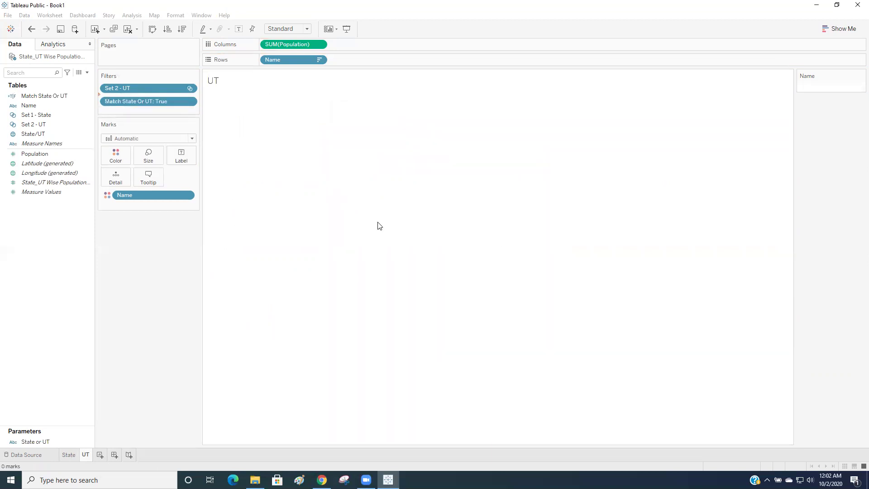
- Show the State or UT parameter control on the UT sheet and set it to UT
right_click(65, 441)
click(386, 275)
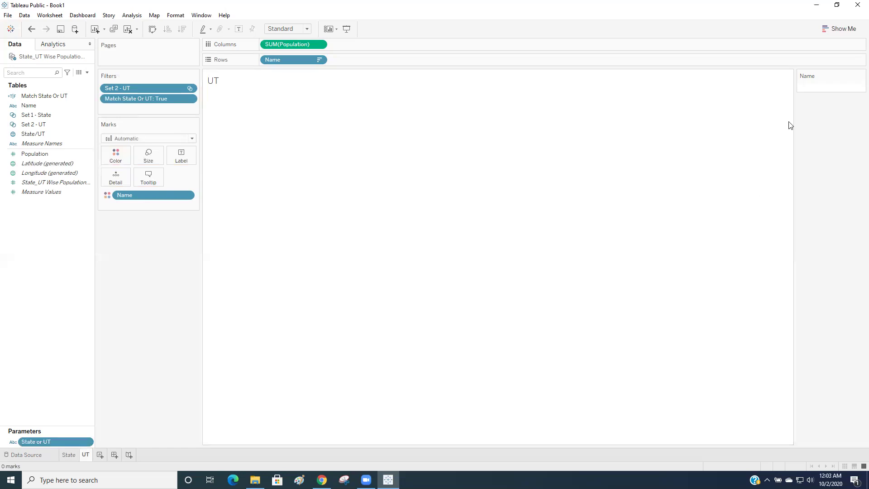
click(823, 116)
click(823, 129)
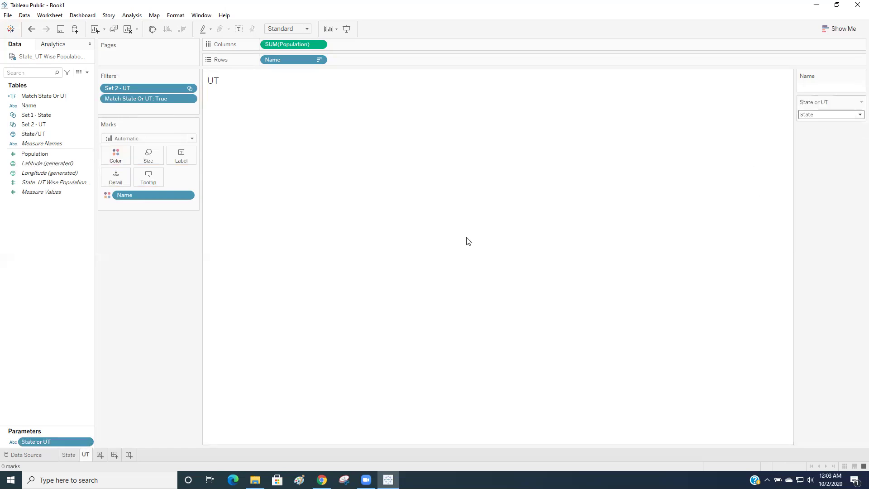
- On the State sheet, set the State or UT parameter to State
click(72, 455)
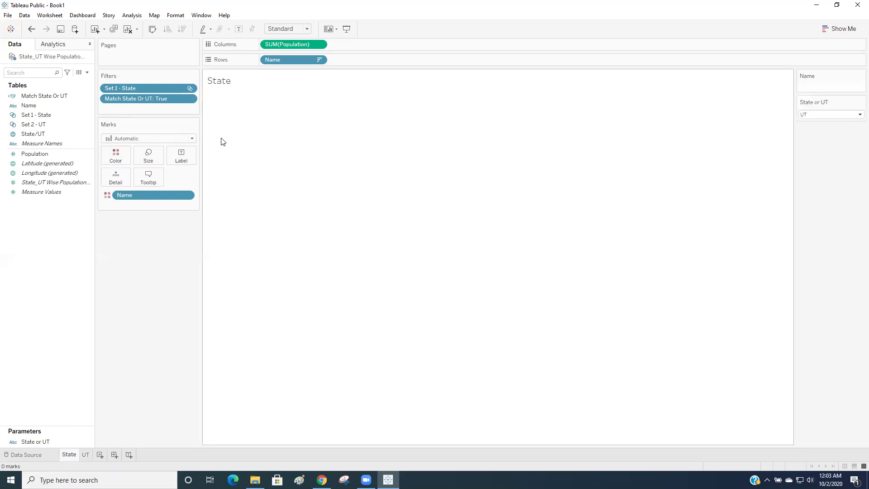
click(836, 115)
click(836, 125)
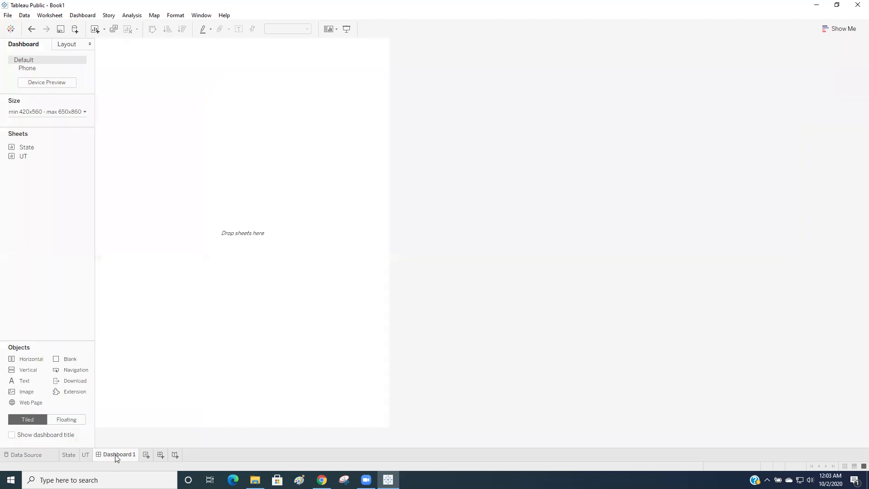
- Rename the new dashboard to "Sheet Swapping" and show its title
text(Sheet Swapping)
key(Return)
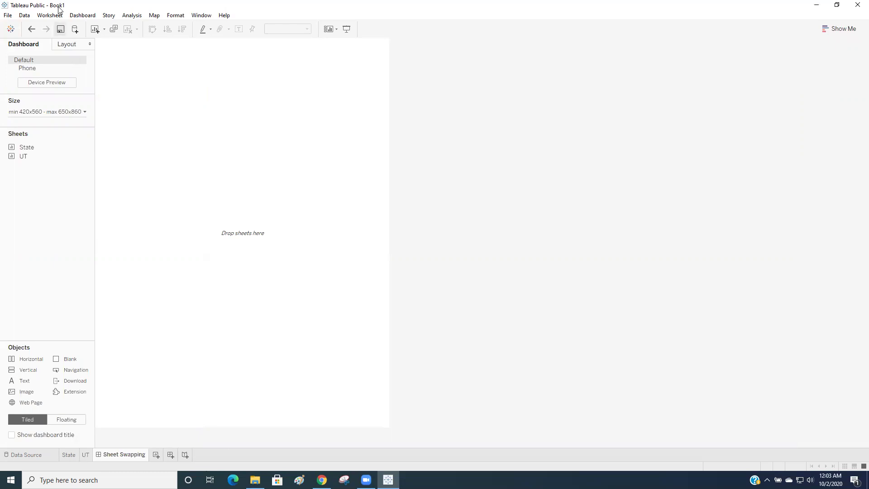
click(81, 14)
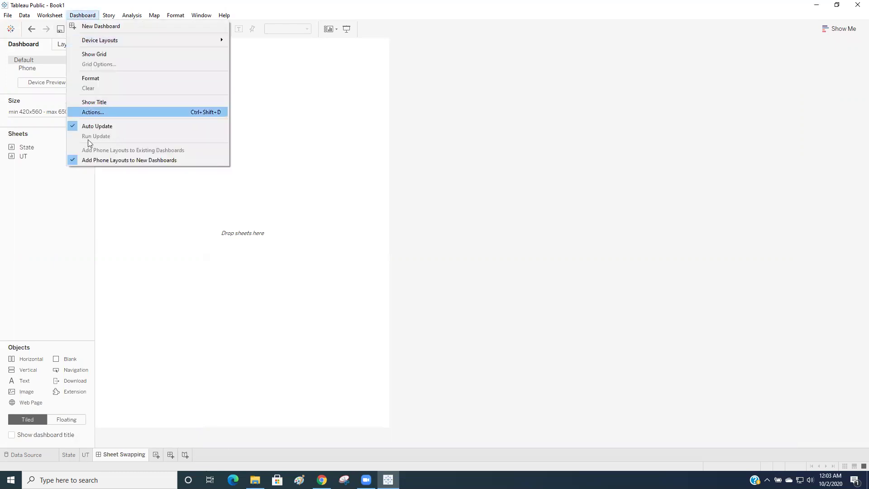
click(102, 102)
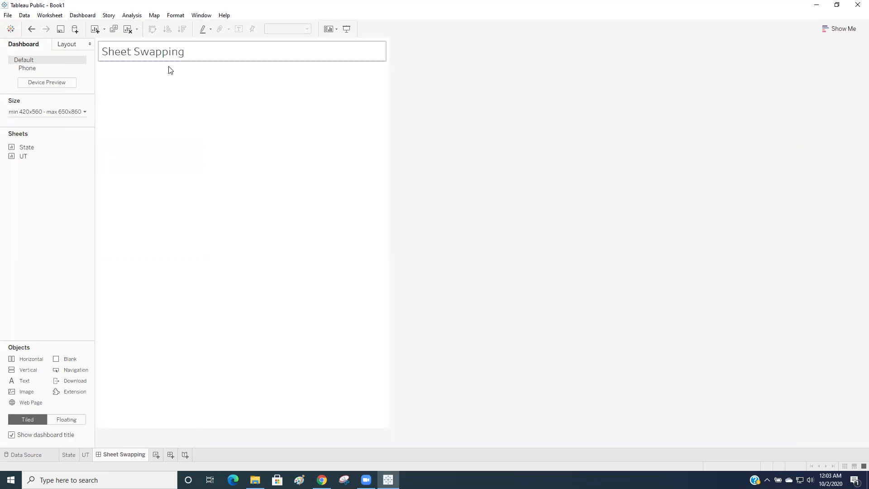
- Add a horizontal container below the dashboard title and place the State and UT sheets side by side in it
mouse_move(37, 151)
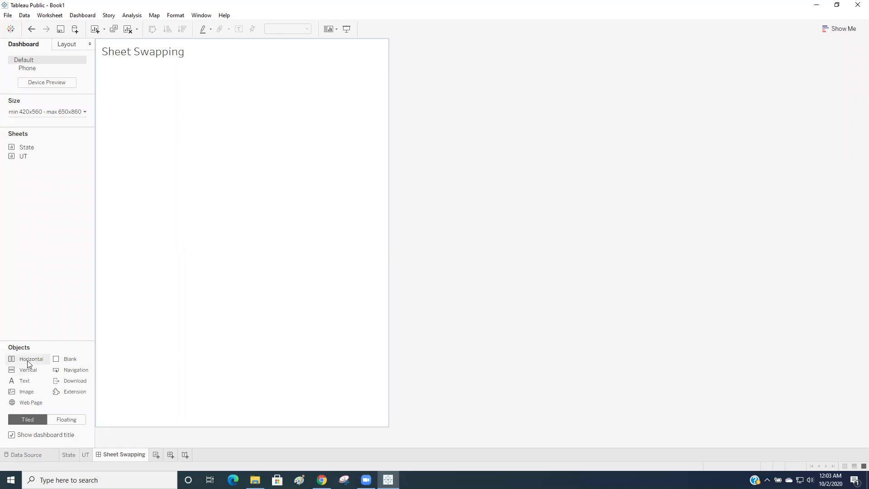
drag(27, 360, 197, 283)
drag(37, 147, 181, 183)
drag(23, 156, 265, 191)
- Remove the Name color legend from the dashboard and hide the titles of the UT and State charts
click(351, 54)
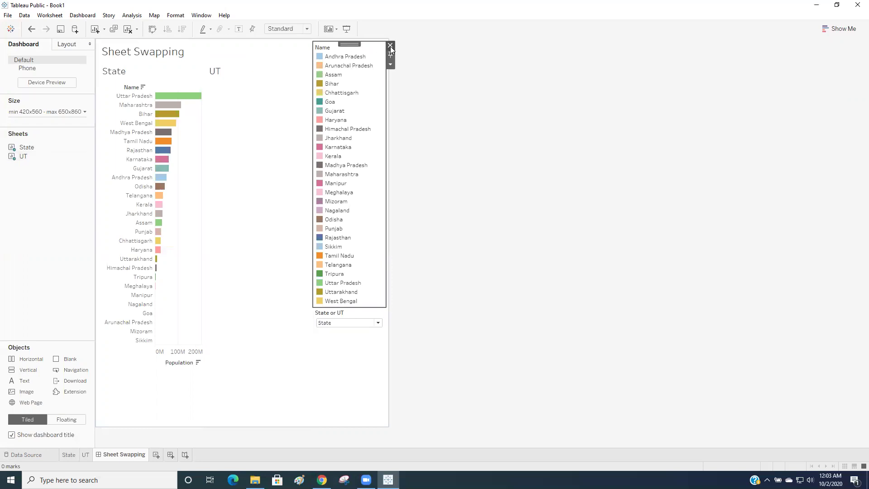
click(390, 46)
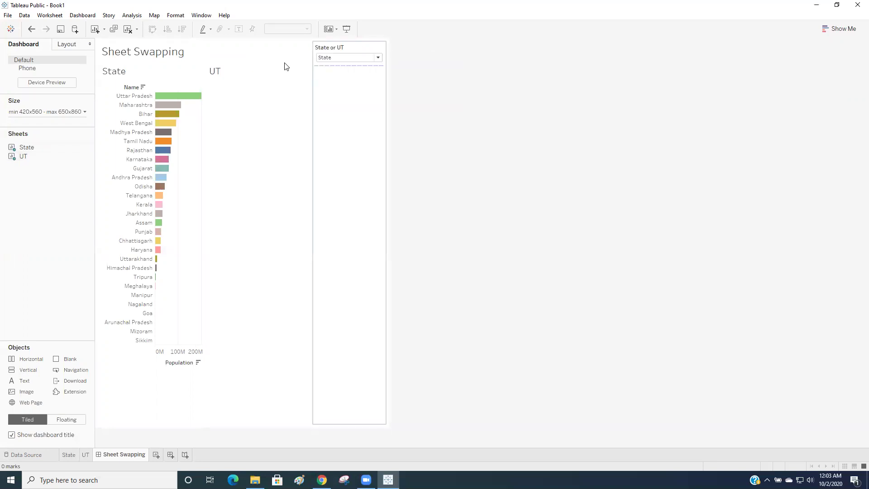
click(217, 74)
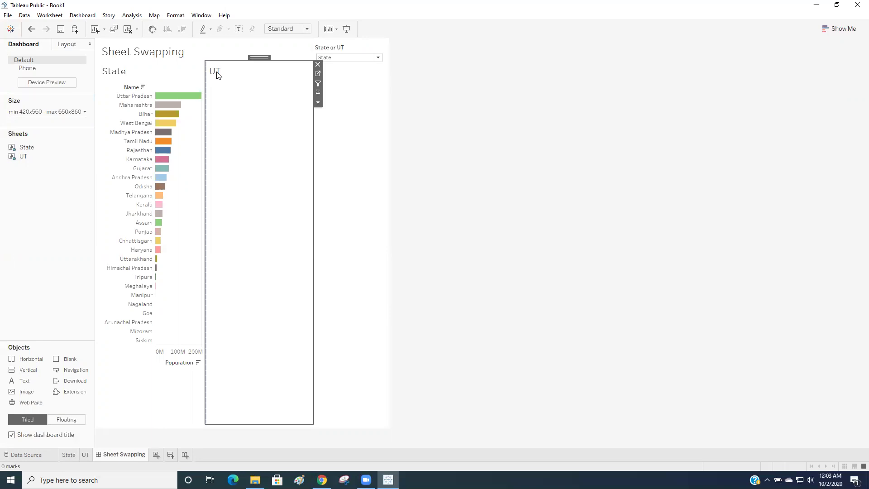
right_click(217, 74)
click(234, 98)
click(118, 77)
right_click(129, 76)
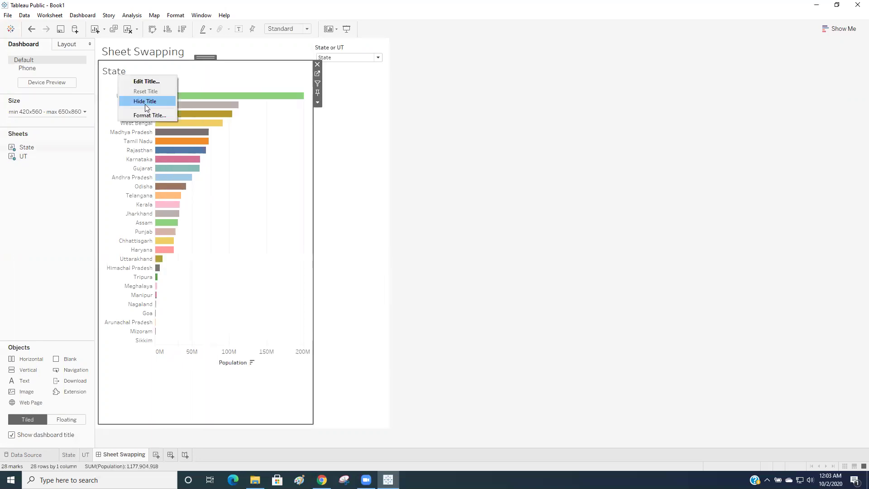
click(144, 100)
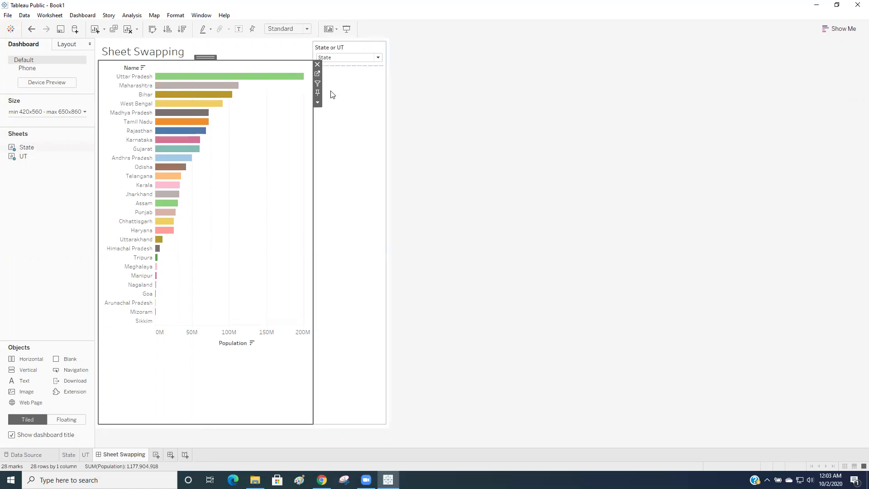
- Arrange the dashboard title and the State or UT parameter control side by side above the chart, and shrink that row to a slim header
click(345, 183)
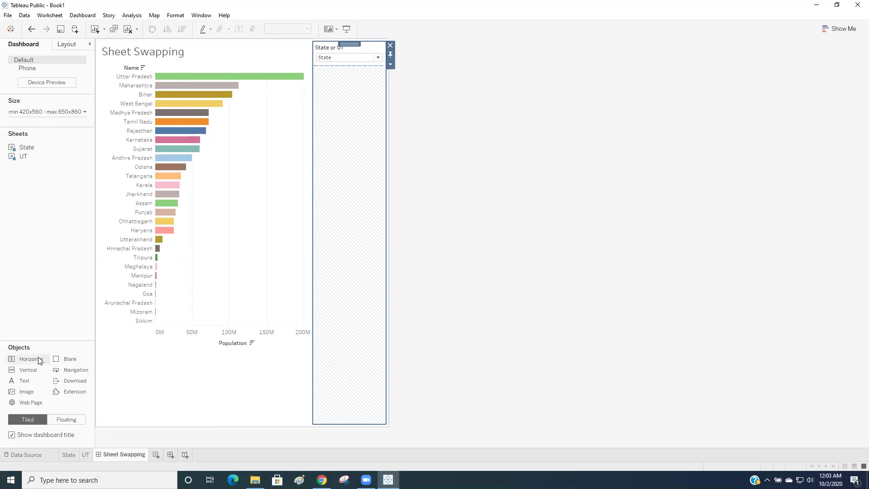
click(292, 91)
drag(300, 23, 304, 46)
click(211, 243)
drag(211, 229, 198, 156)
click(346, 243)
drag(347, 230, 351, 170)
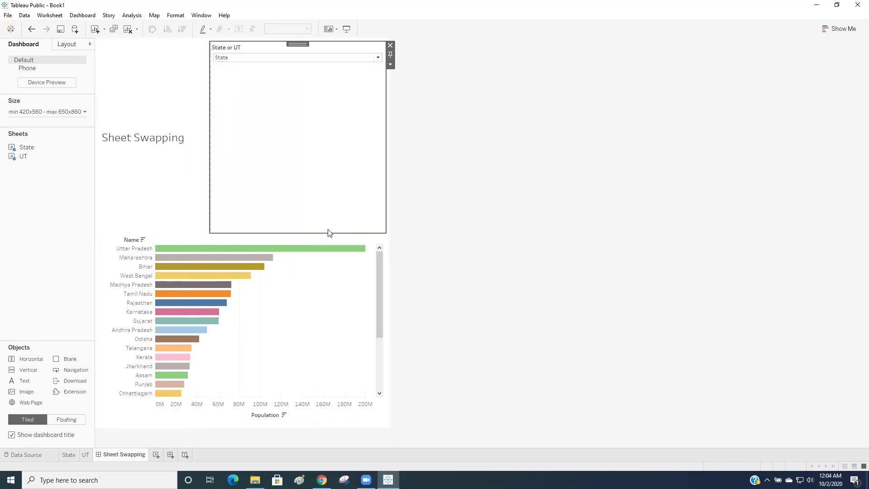
drag(327, 232, 330, 71)
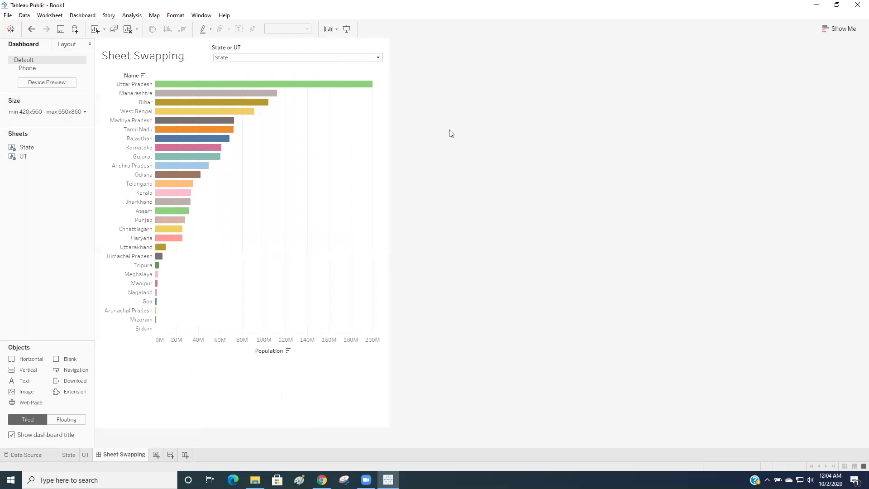
- Test the sheet swap on the dashboard by switching the State or UT parameter to UT and back to State
click(267, 59)
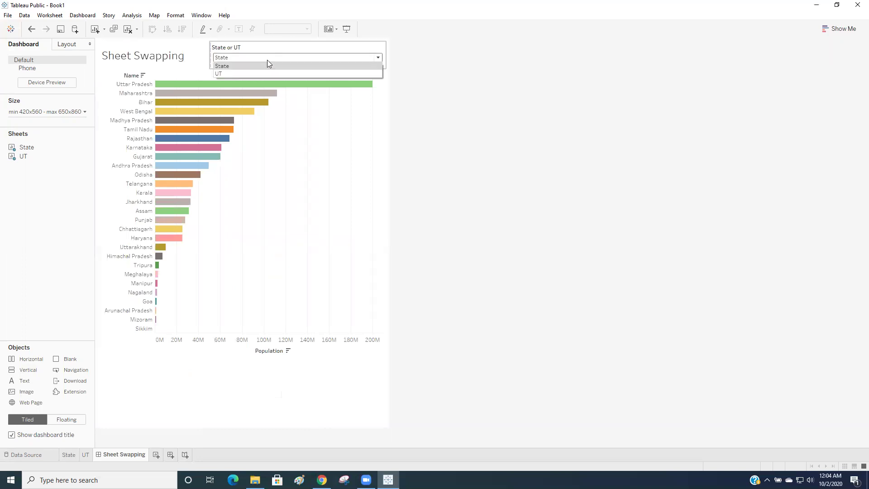
click(266, 76)
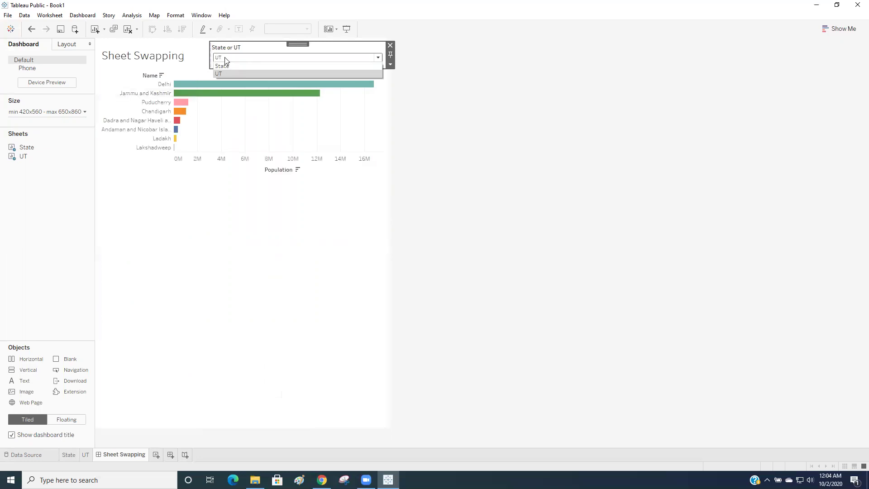
key(Up)
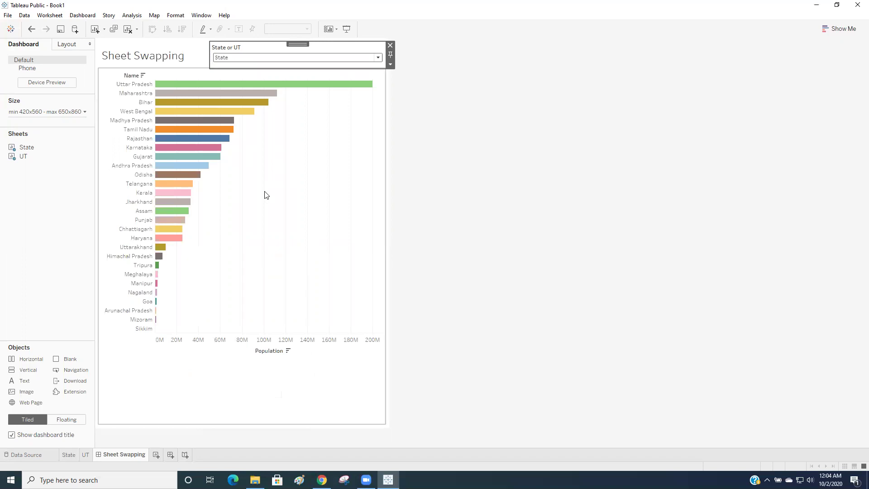
- Set the State chart on the dashboard to fit Entire View
click(266, 195)
click(298, 29)
click(300, 58)
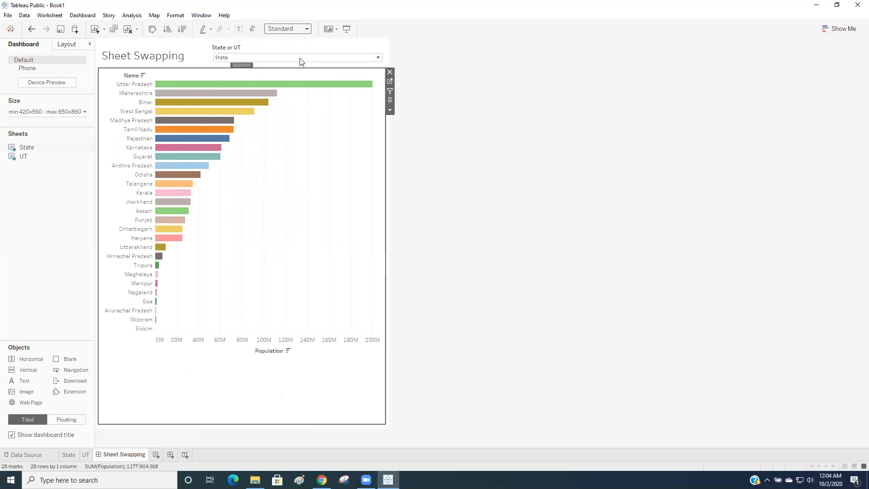
- Switch the State or UT parameter to UT and set the UT chart to fit Entire View
click(265, 57)
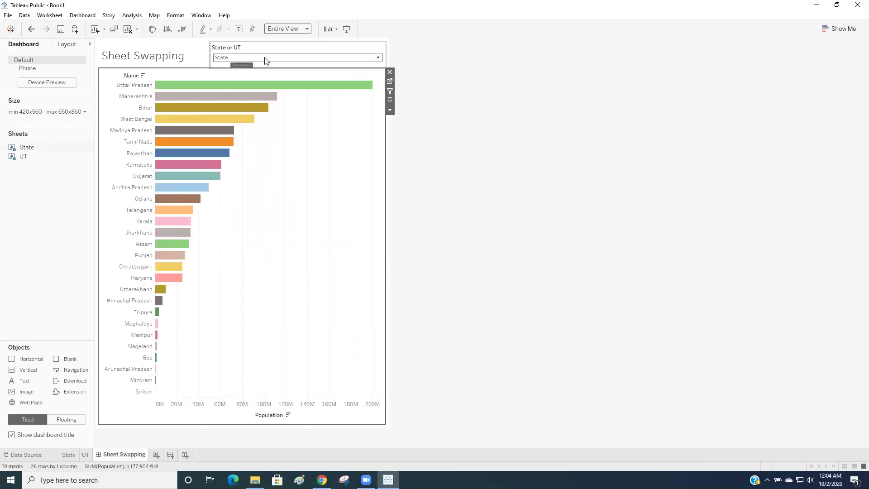
click(262, 74)
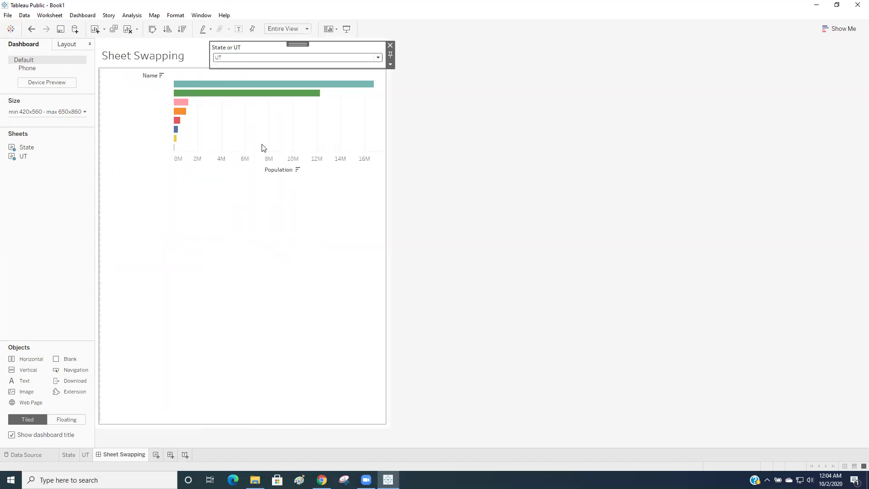
click(222, 217)
click(289, 29)
click(292, 62)
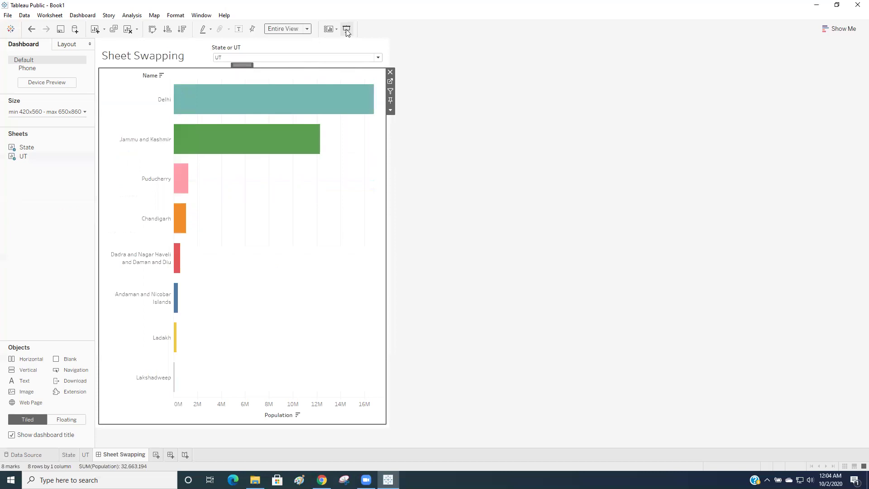
- View the dashboard in presentation mode, switch the parameter to State and back to UT, and exit the presentation
key(F7)
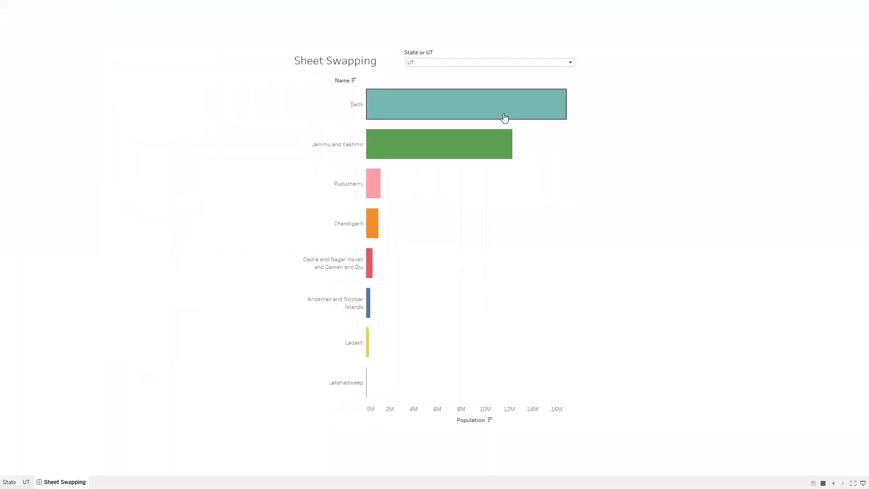
click(514, 63)
click(518, 72)
click(514, 65)
click(512, 76)
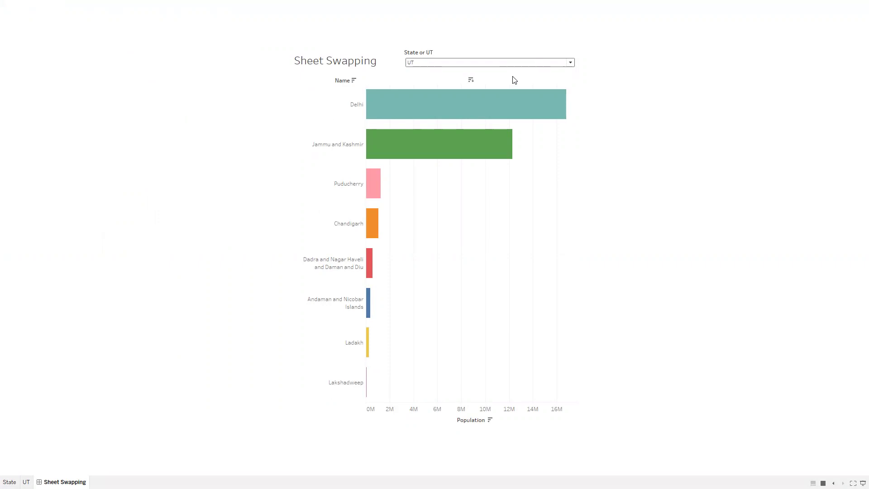
key(Escape)
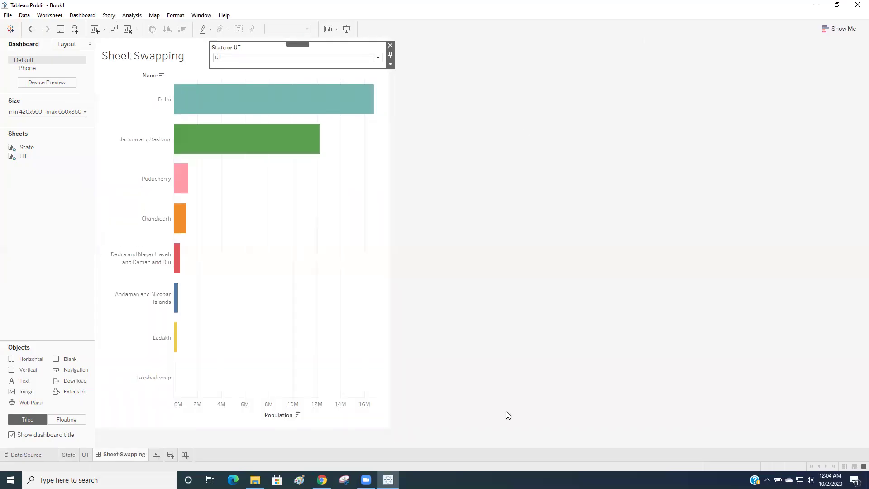